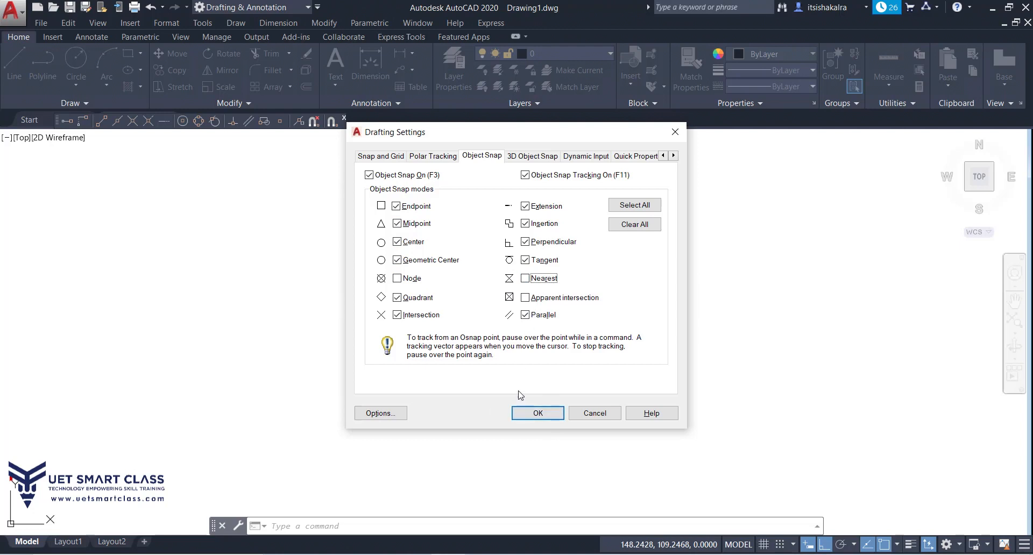
- Apply the object snap settings with Node, Nearest and Apparent intersection off and the other snap modes on
{"action": "left_click", "coordinate": [523, 415]}
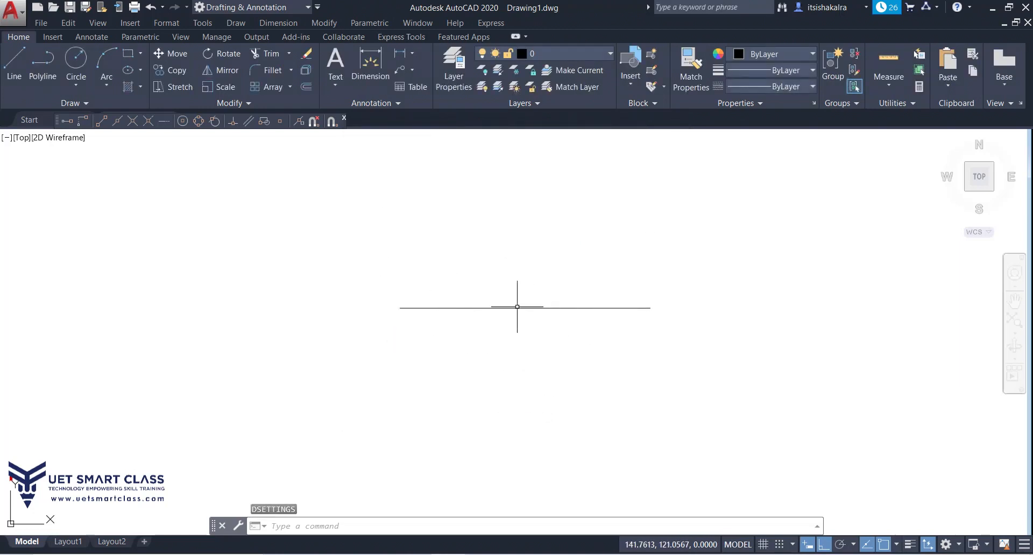
{"action": "type", "text": "l"}
{"action": "key", "text": "Return"}
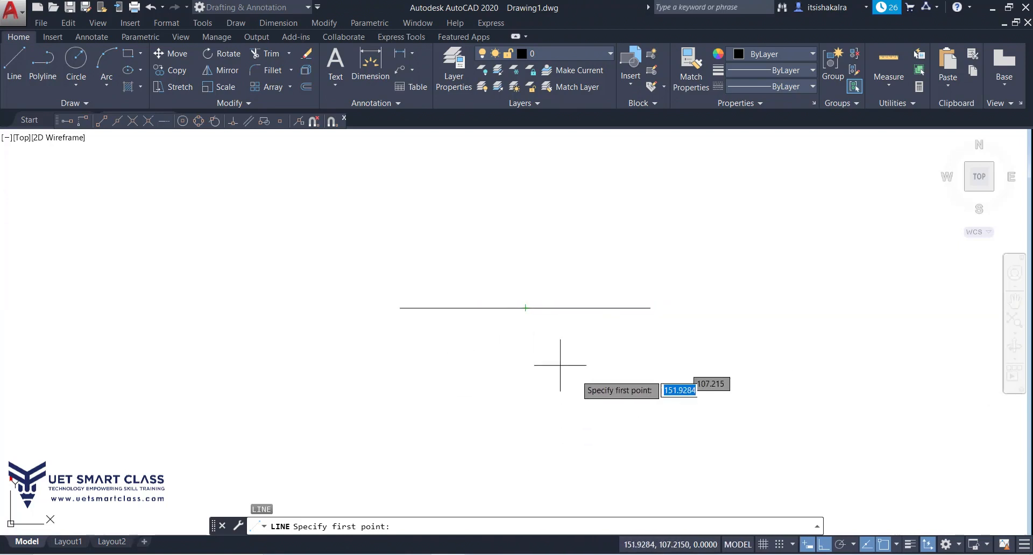
{"action": "key", "text": "Escape"}
{"action": "key", "text": "alt+Tab"}
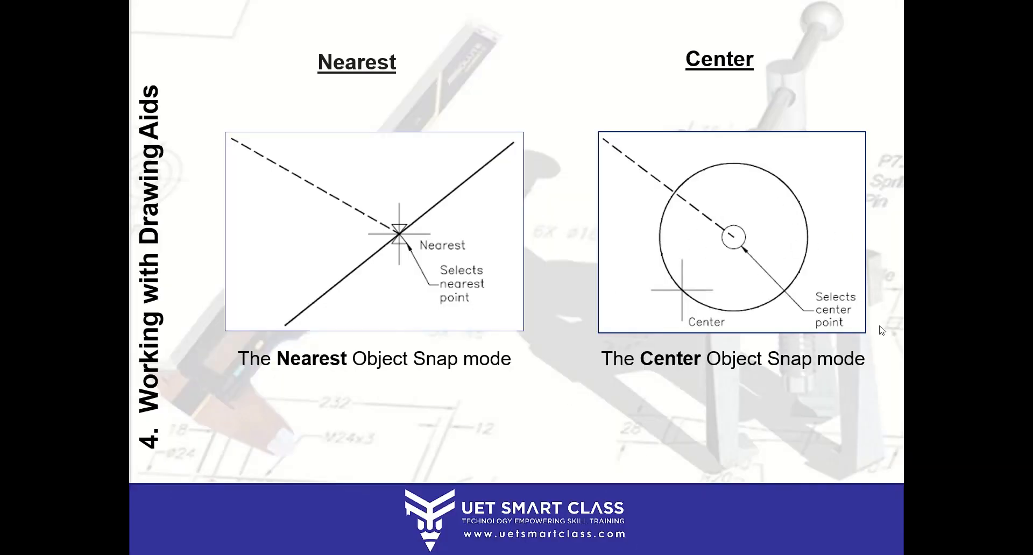
{"action": "key", "text": "alt+Tab"}
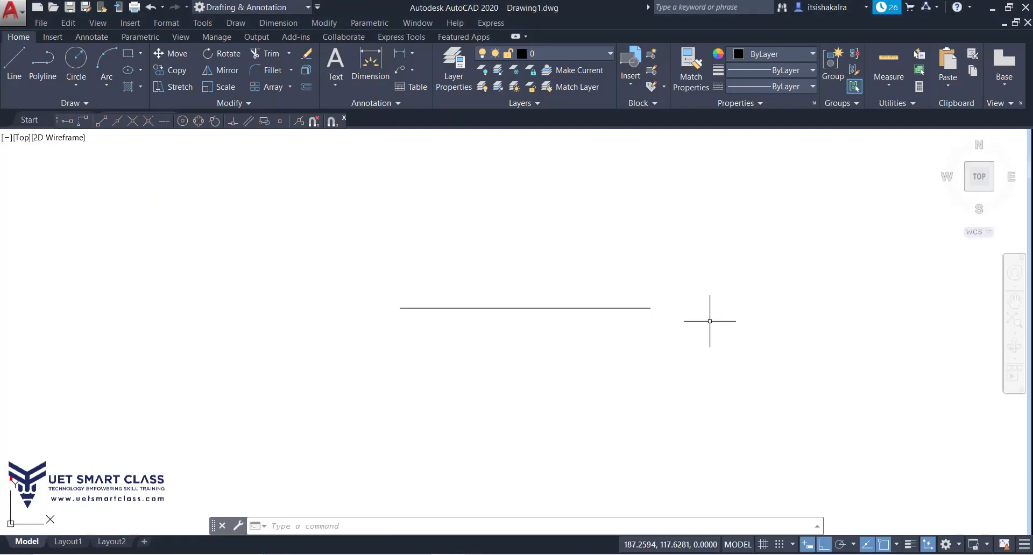
- Draw a circle with a radius of about 12.7 to the right of the horizontal line
{"action": "type", "text": "c"}
{"action": "key", "text": "Return"}
{"action": "left_click", "coordinate": [766, 298]}
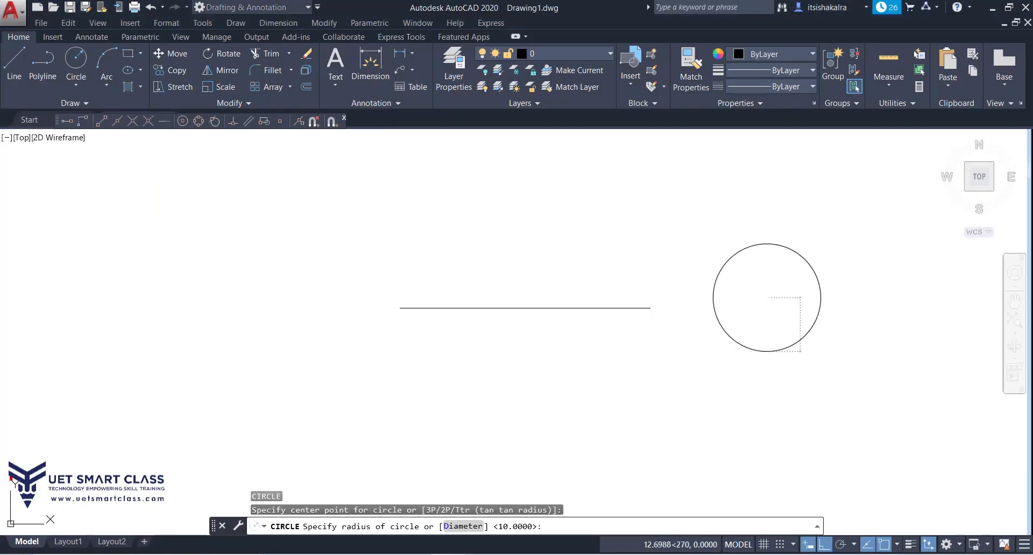
{"action": "left_click", "coordinate": [766, 352]}
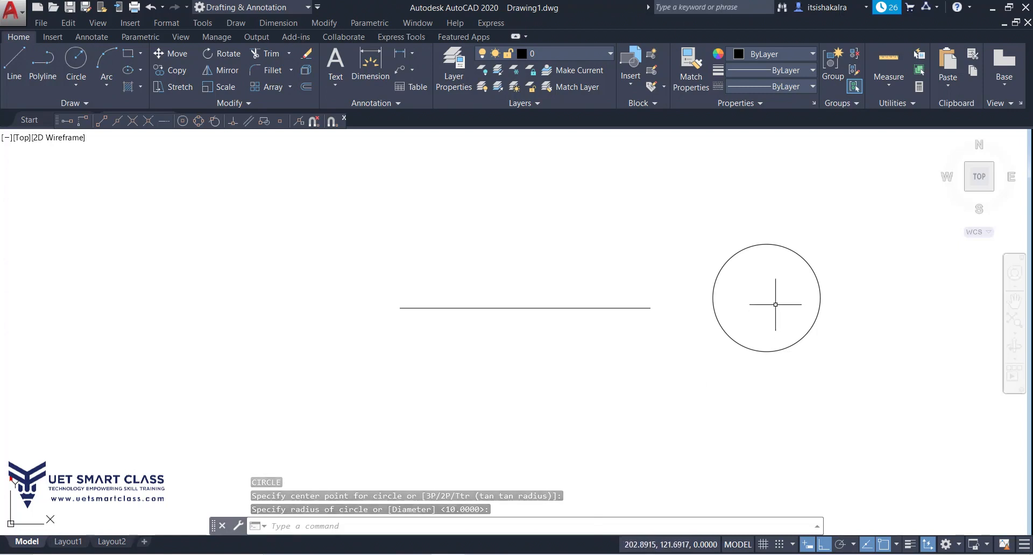
- Draw a concentric inner circle with a radius of about 6.5, snapping to the first circle's center
{"action": "type", "text": "c"}
{"action": "key", "text": "Return"}
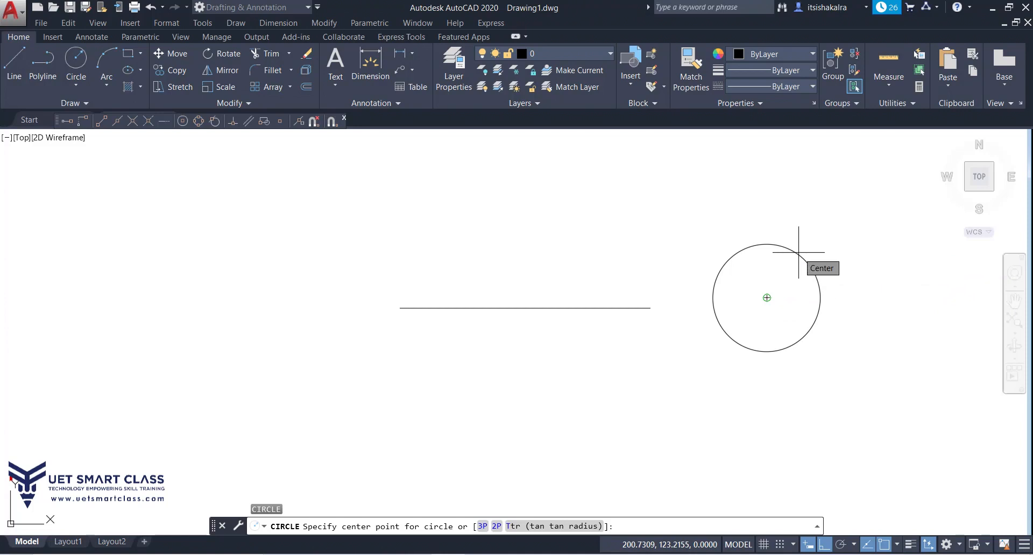
{"action": "left_click", "coordinate": [767, 297]}
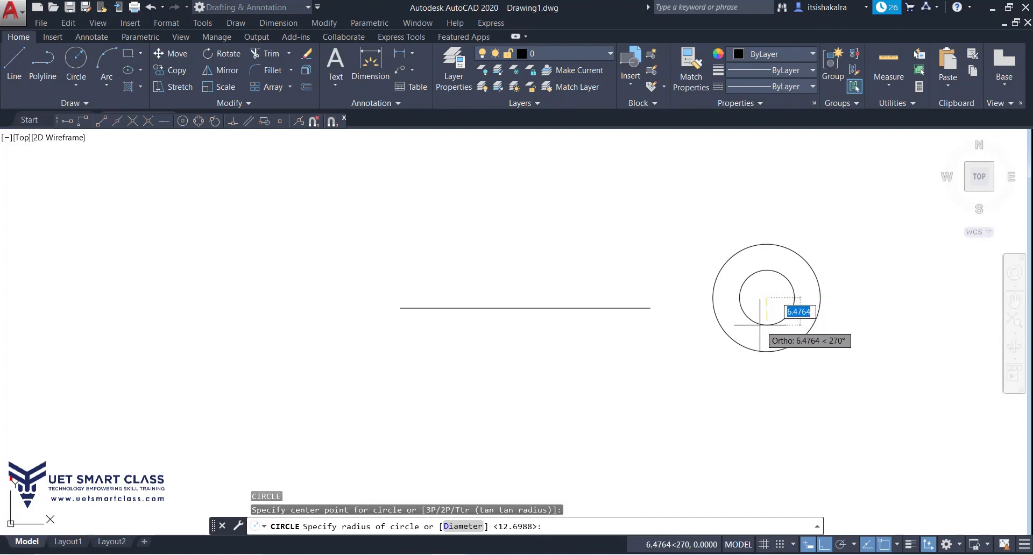
{"action": "left_click", "coordinate": [784, 319]}
- Draw a horizontal line about 43.8 long to the right from the shared center of the circles
{"action": "scroll", "coordinate": [683, 341], "scroll_direction": "down", "scroll_amount": 4}
{"action": "scroll", "coordinate": [683, 339], "scroll_direction": "up", "scroll_amount": 6}
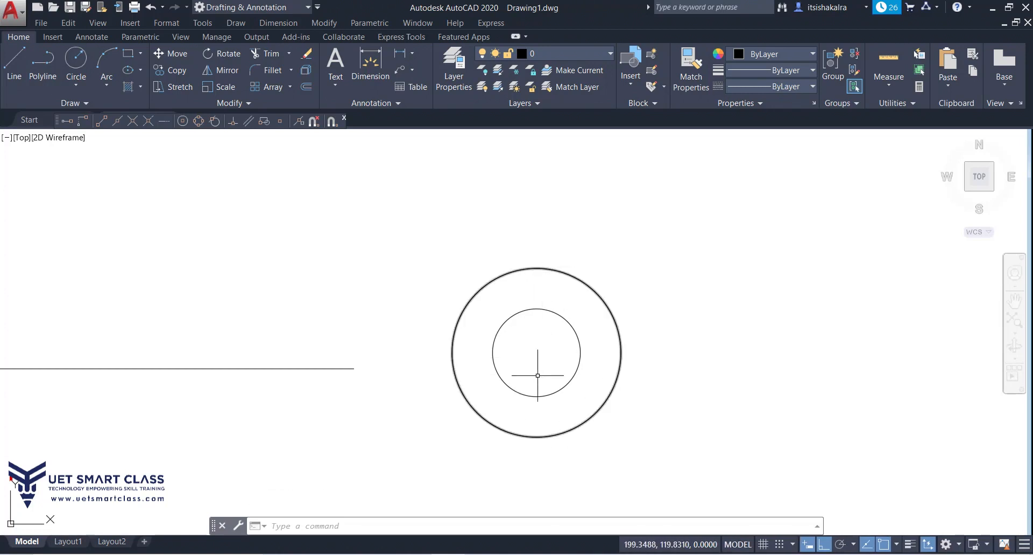
{"action": "type", "text": "l"}
{"action": "key", "text": "Return"}
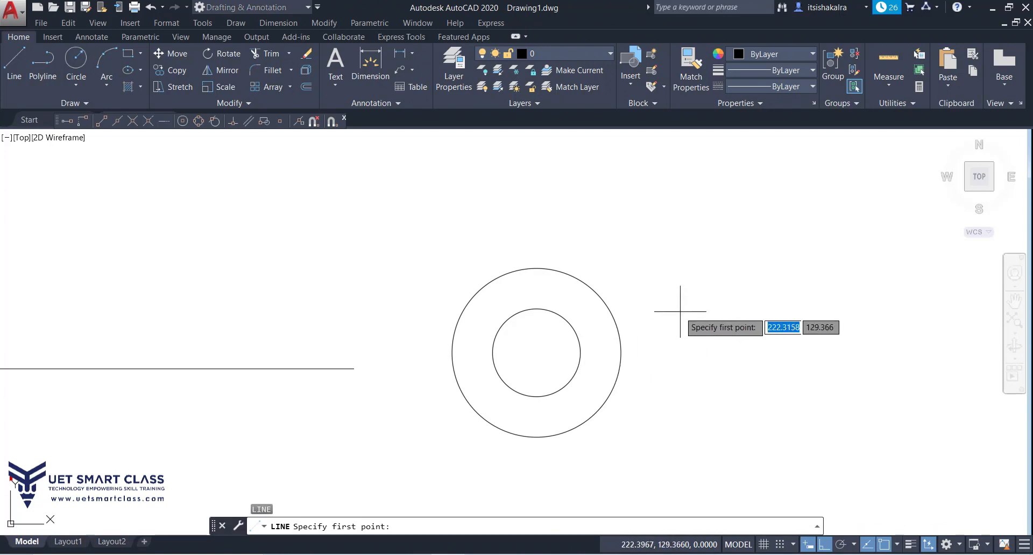
{"action": "left_click", "coordinate": [536, 352]}
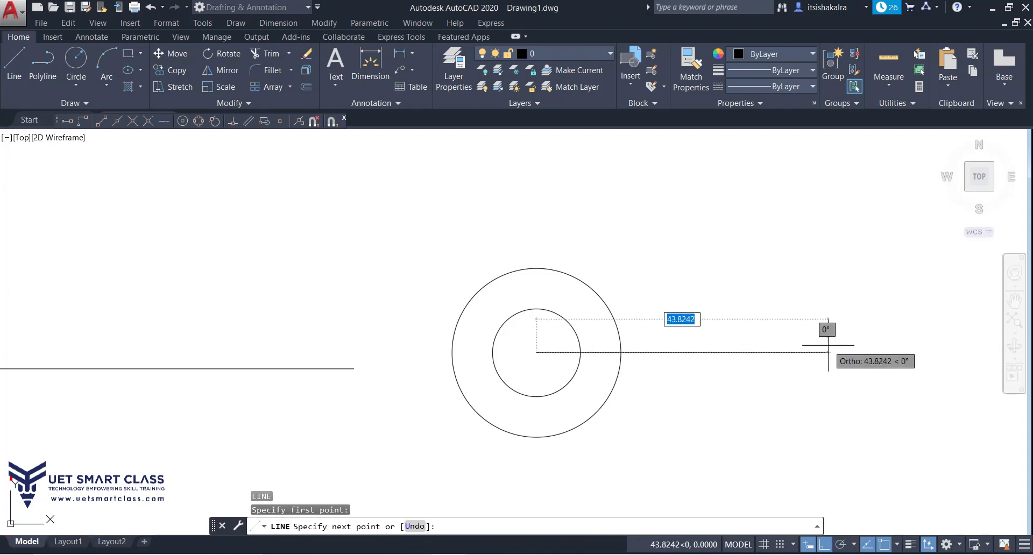
{"action": "left_click", "coordinate": [825, 347]}
{"action": "key", "text": "Return"}
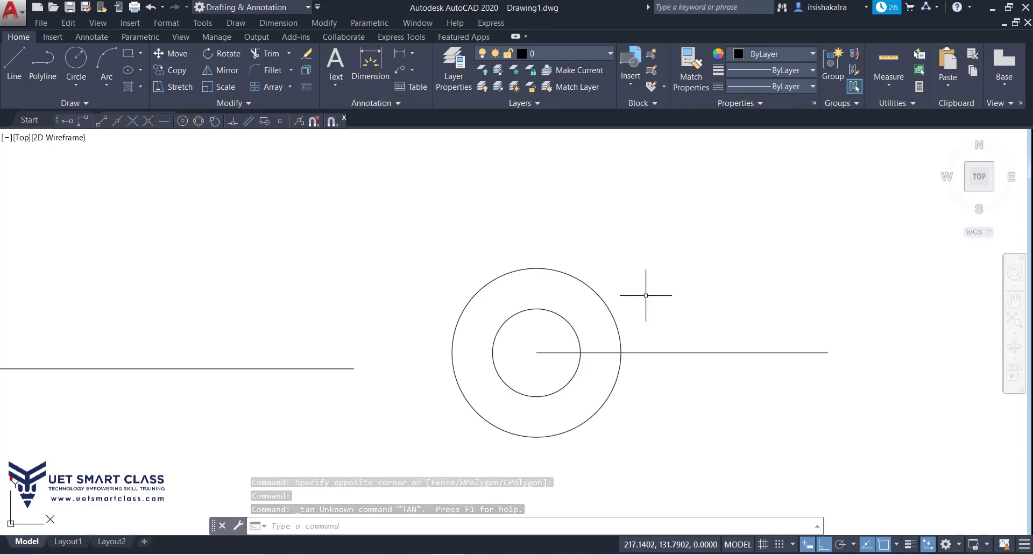
- With Ortho off, draw connected lines starting tangent to the outer circle, going down-left, across below the circles, and up on the right side
{"action": "type", "text": "l"}
{"action": "key", "text": "Return"}
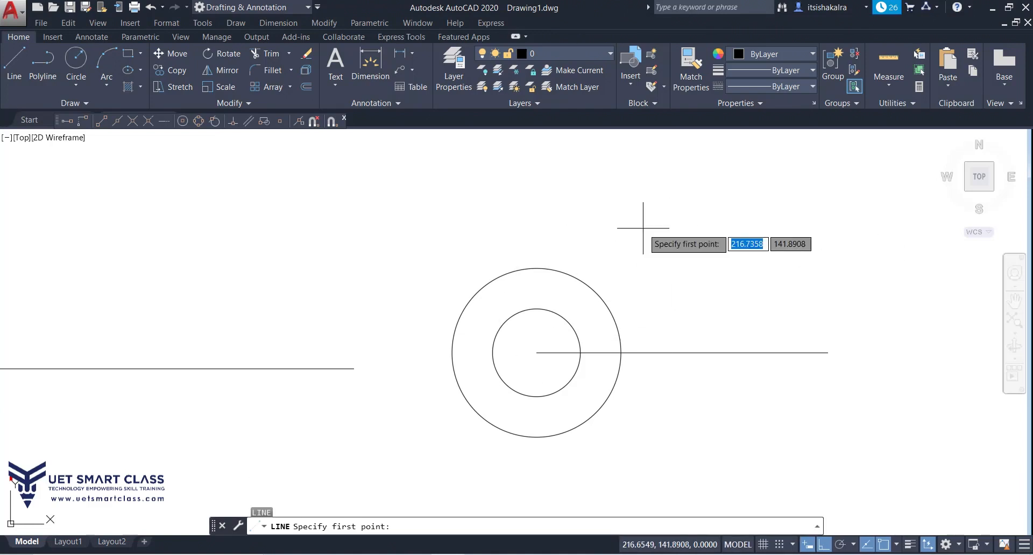
{"action": "right_click", "coordinate": [601, 273], "text": "shift"}
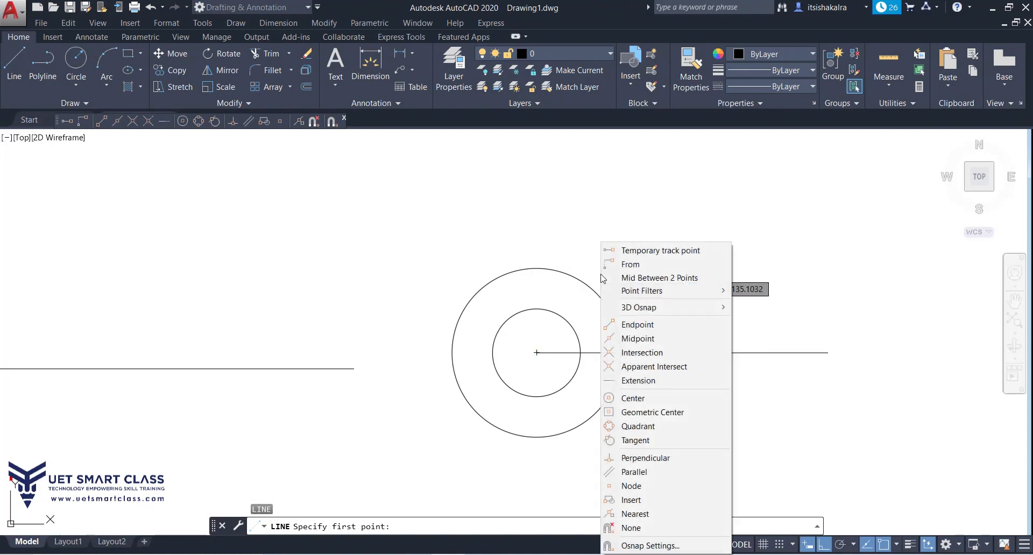
{"action": "left_click", "coordinate": [640, 438]}
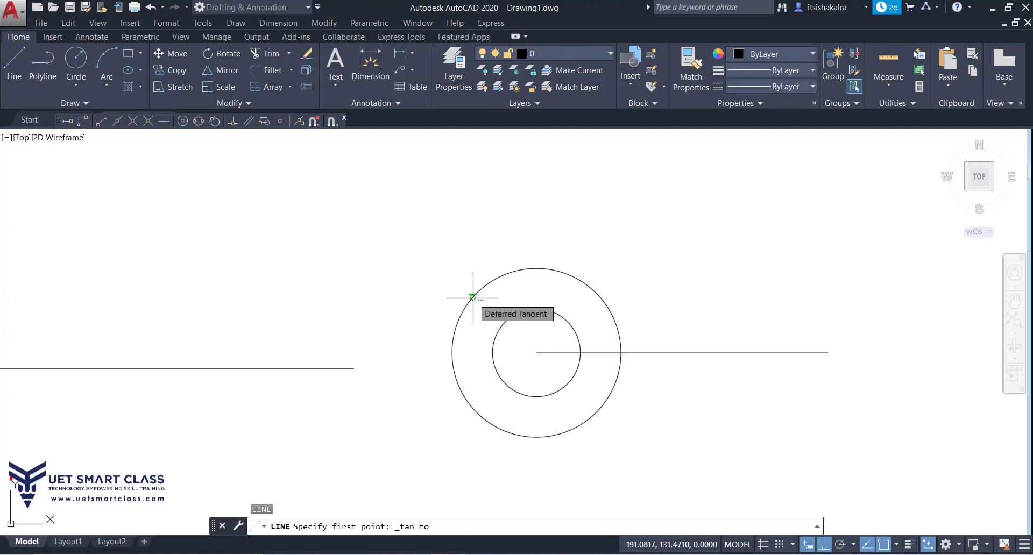
{"action": "left_click", "coordinate": [473, 297]}
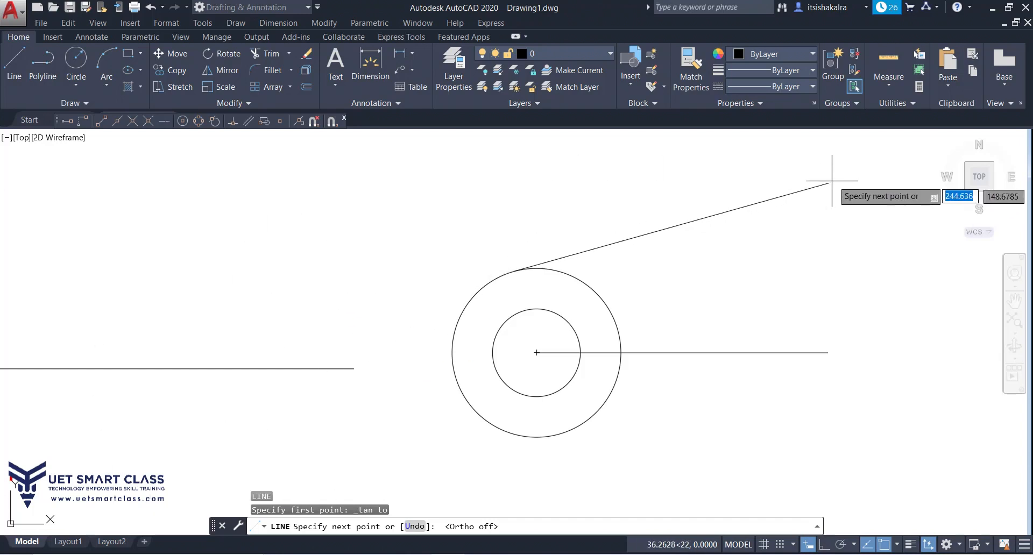
{"action": "left_click", "coordinate": [352, 466]}
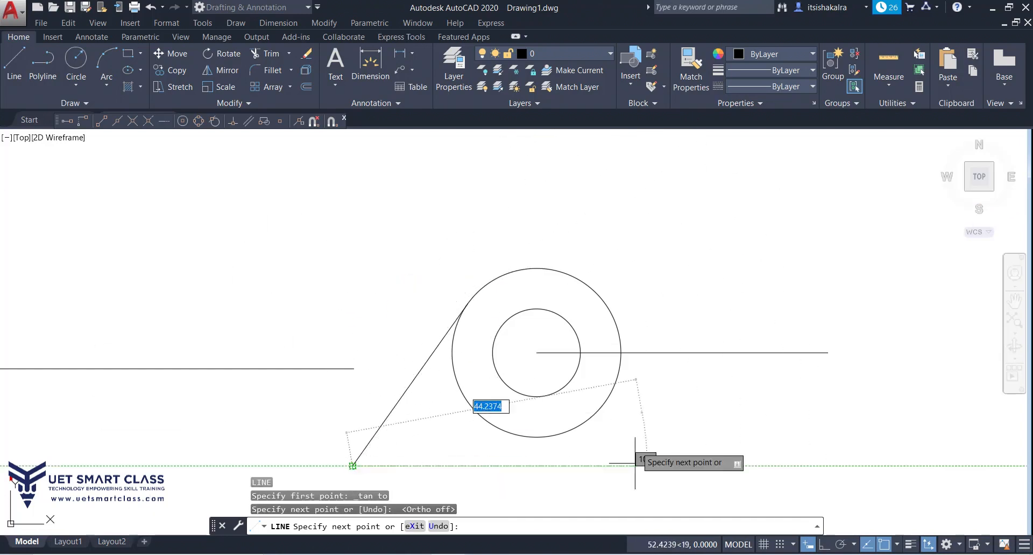
{"action": "left_click", "coordinate": [858, 466]}
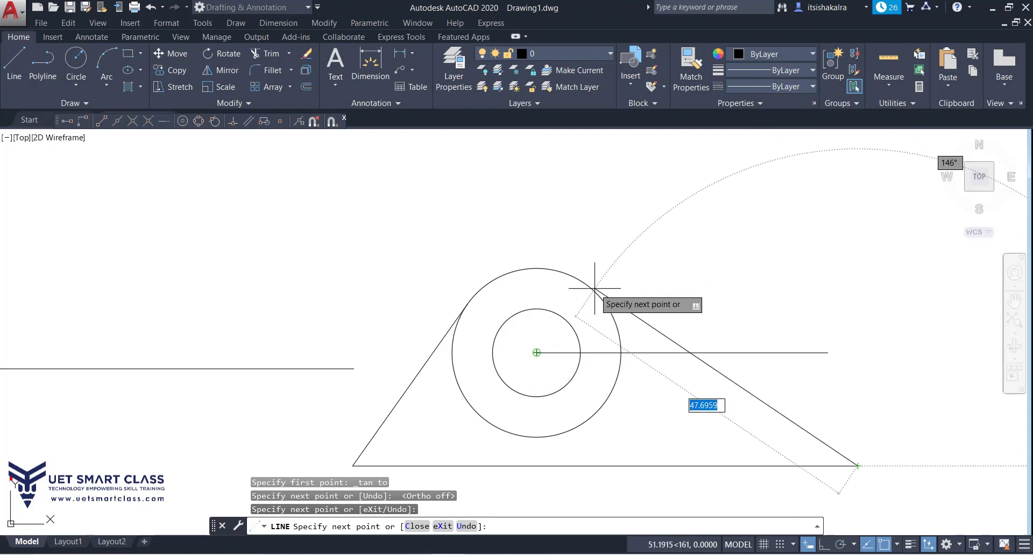
{"action": "left_click", "coordinate": [854, 155]}
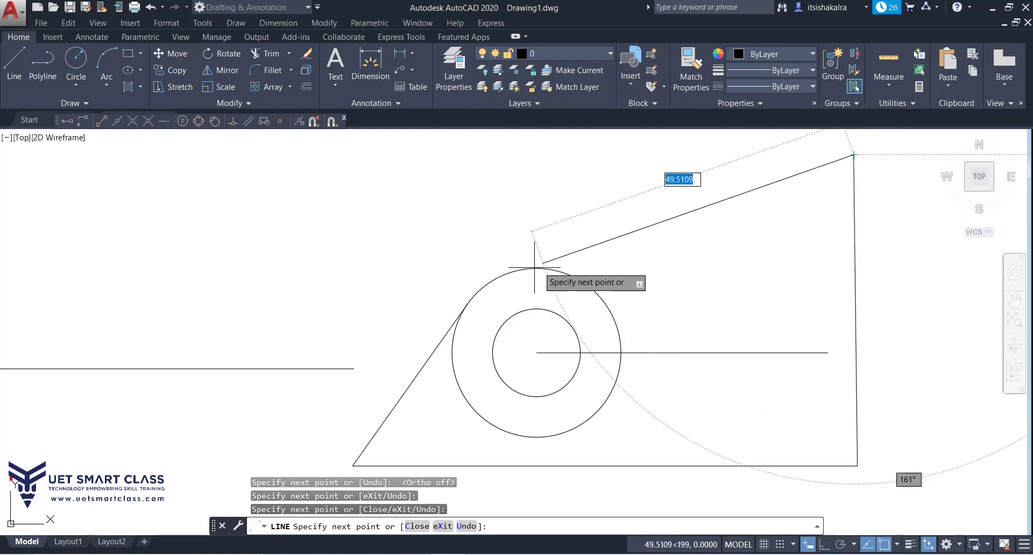
- Connect the upper-right line end to the circles' center, undoing and redrawing the segment once, and finish the line
{"action": "left_click", "coordinate": [537, 352]}
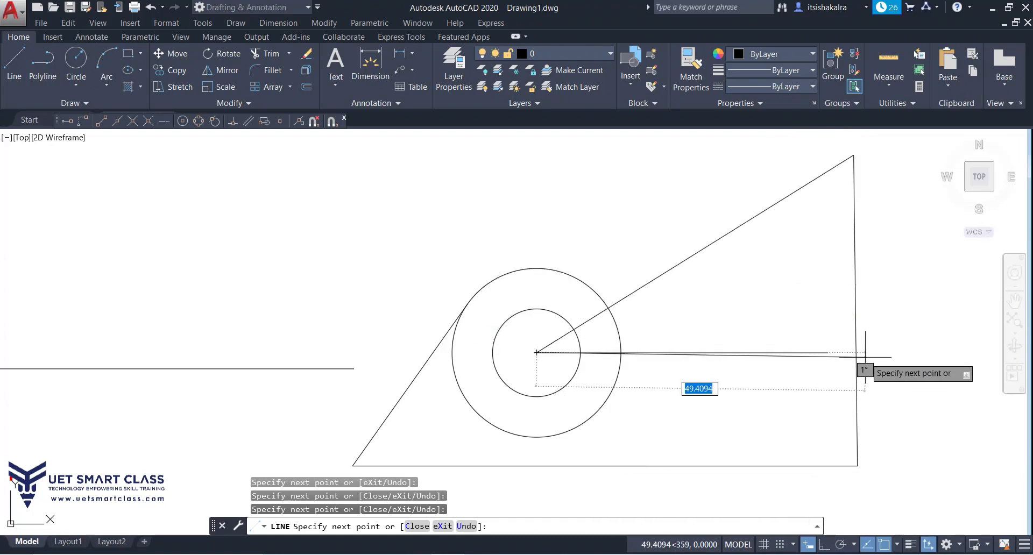
{"action": "key", "text": "ctrl+z"}
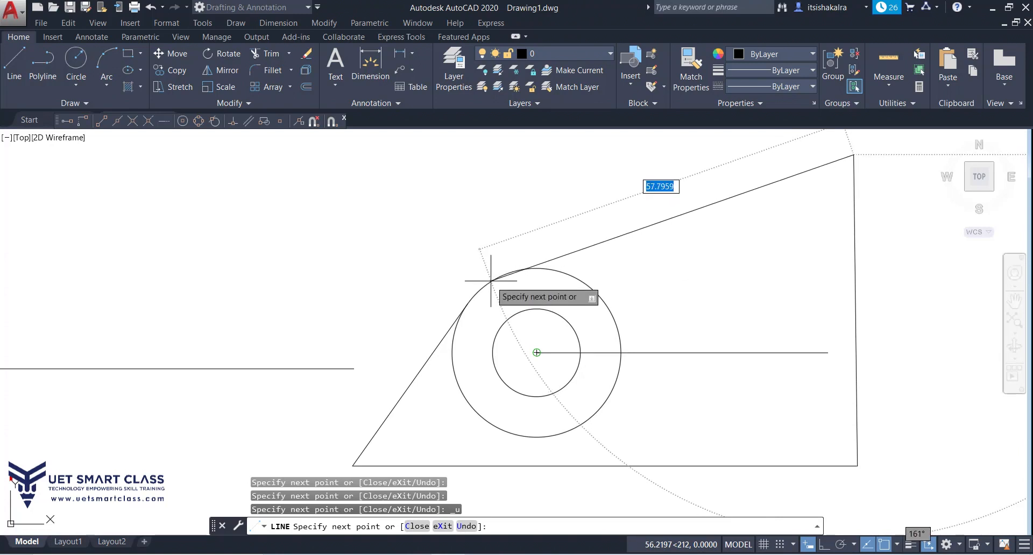
{"action": "left_click", "coordinate": [490, 280]}
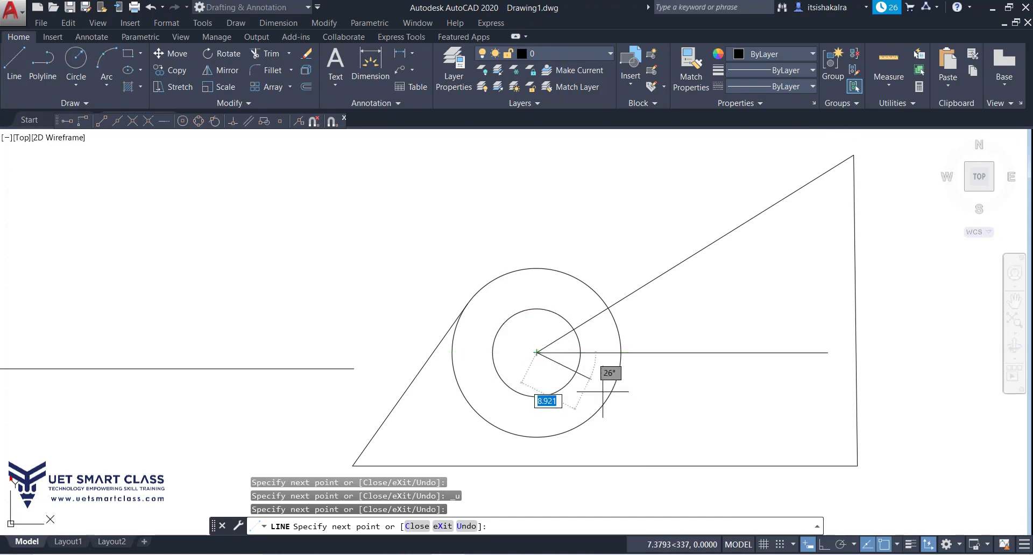
{"action": "key", "text": "Escape"}
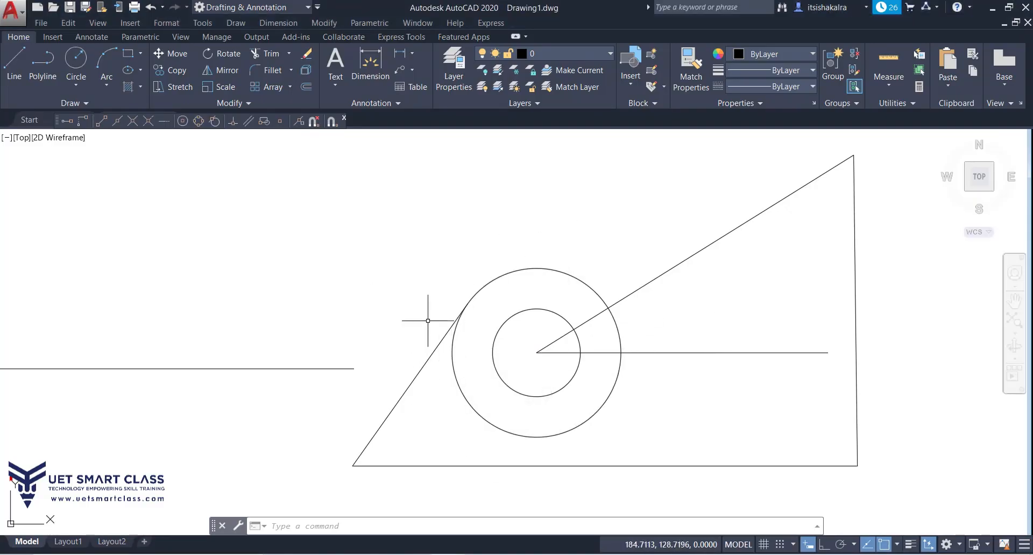
- Delete the two lines that start at the circles' center
{"action": "left_click", "coordinate": [814, 160]}
{"action": "left_click", "coordinate": [699, 425]}
{"action": "key", "text": "Delete"}
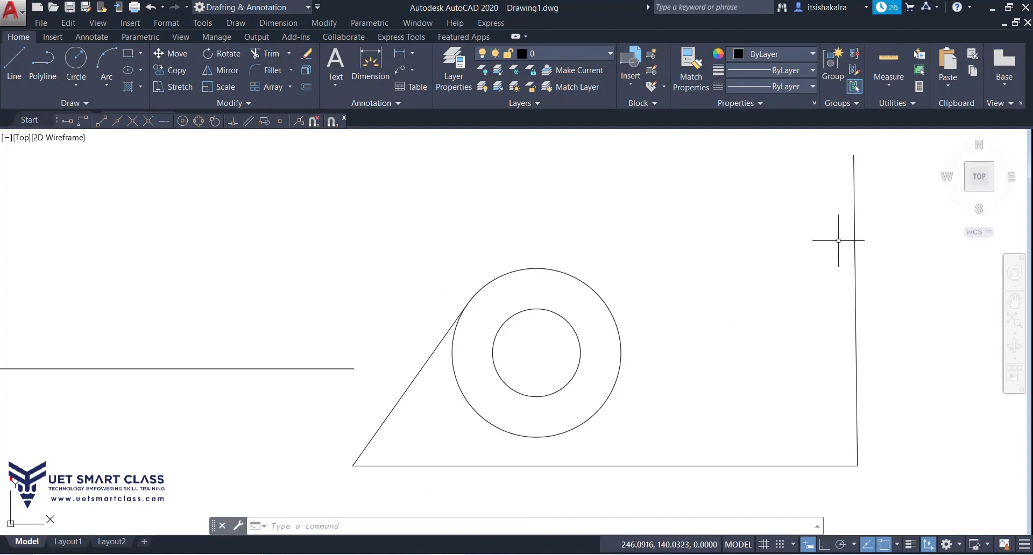
- With Ortho on, draw a vertical line about 29.3 long upward from the outer circle's left quadrant point
{"action": "type", "text": "l"}
{"action": "key", "text": "Return"}
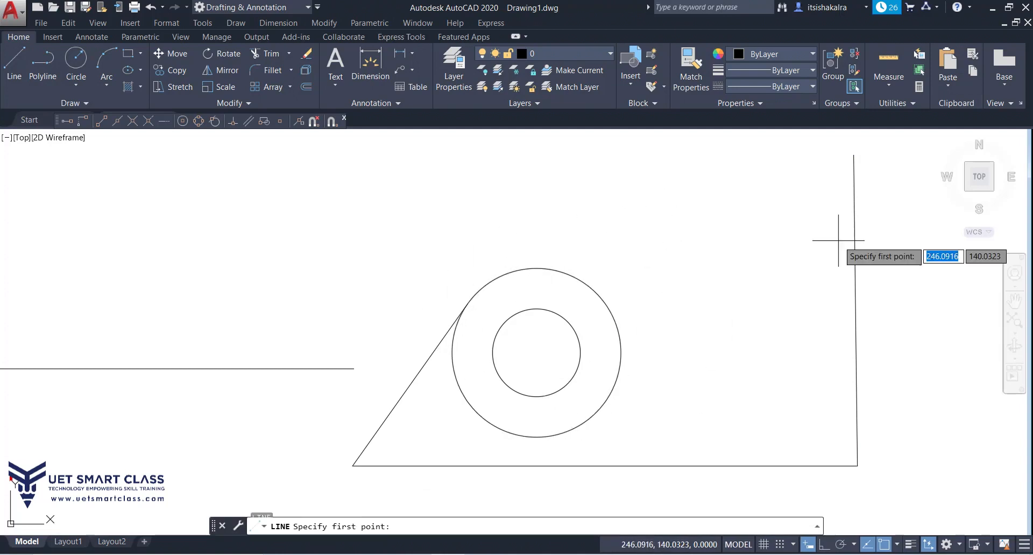
{"action": "right_click", "coordinate": [624, 349], "text": "shift"}
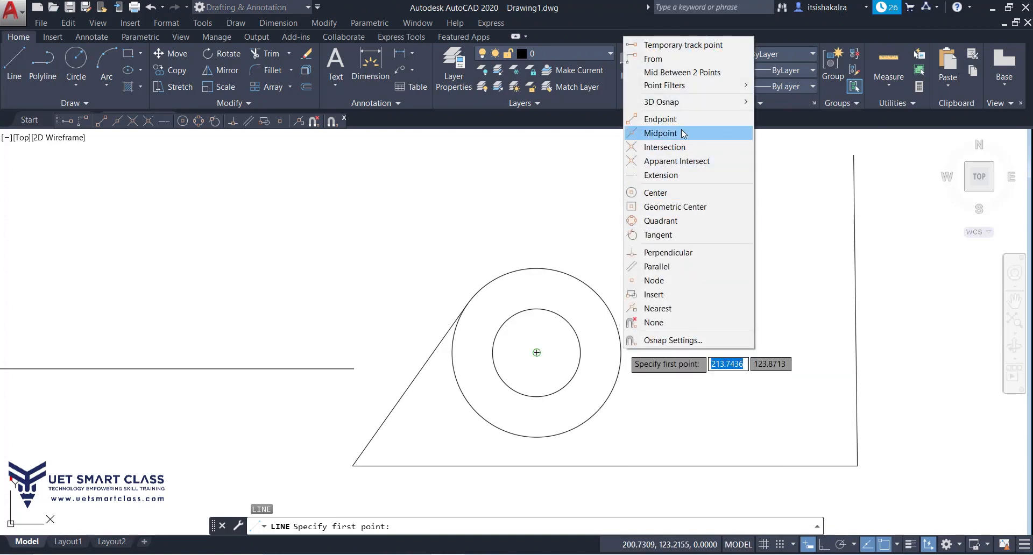
{"action": "left_click", "coordinate": [679, 220]}
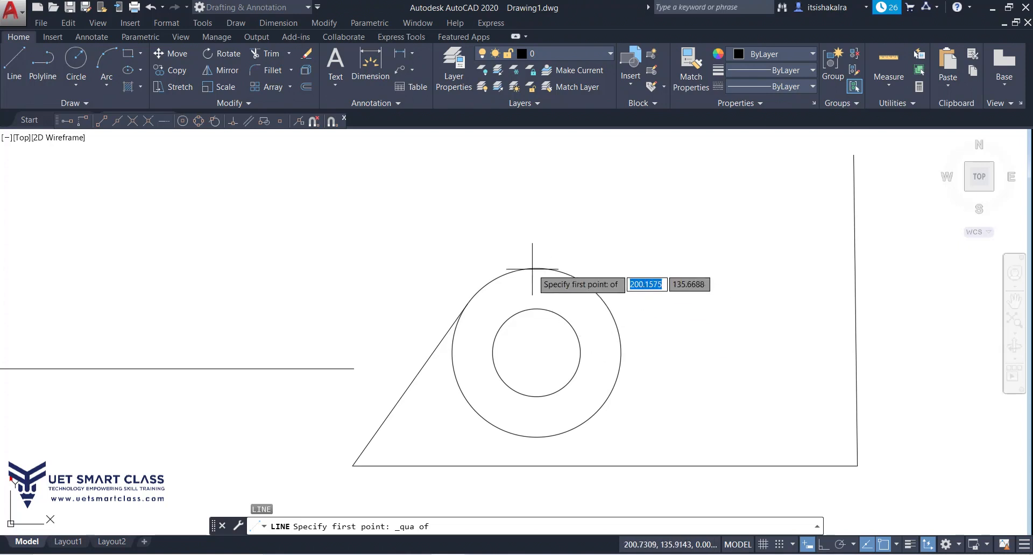
{"action": "left_click", "coordinate": [452, 353]}
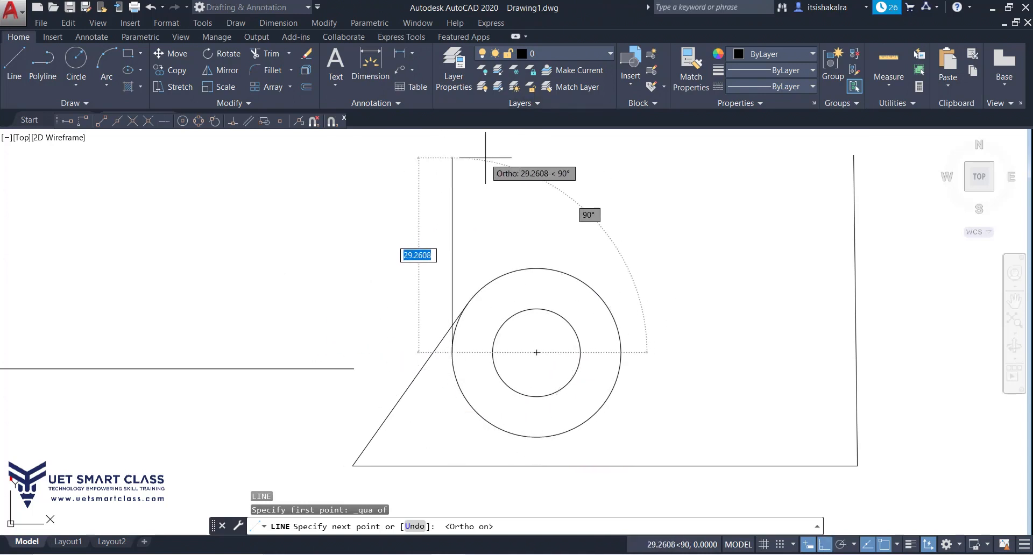
{"action": "left_click", "coordinate": [453, 157]}
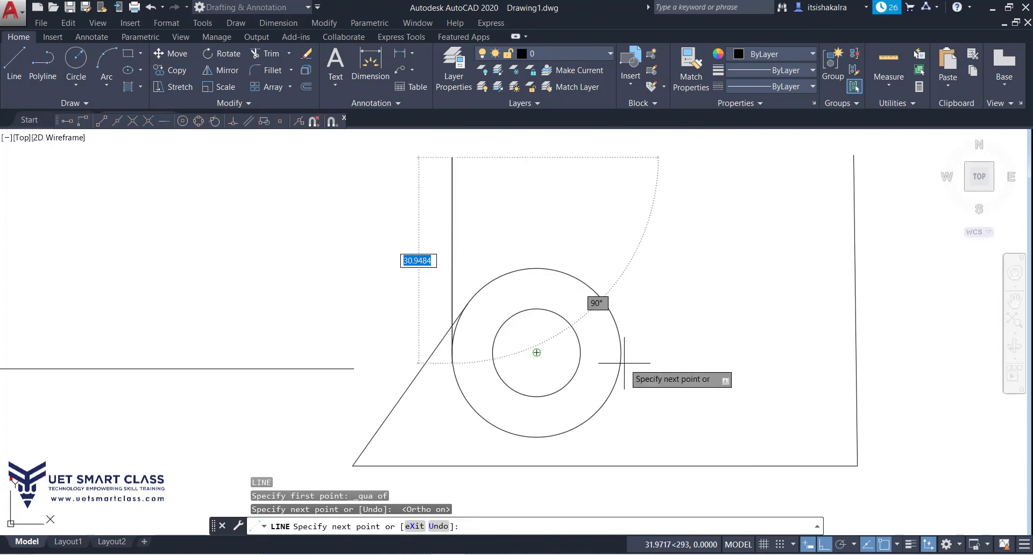
{"action": "scroll", "coordinate": [428, 204], "scroll_direction": "up", "scroll_amount": 6}
{"action": "scroll", "coordinate": [472, 207], "scroll_direction": "down", "scroll_amount": 7}
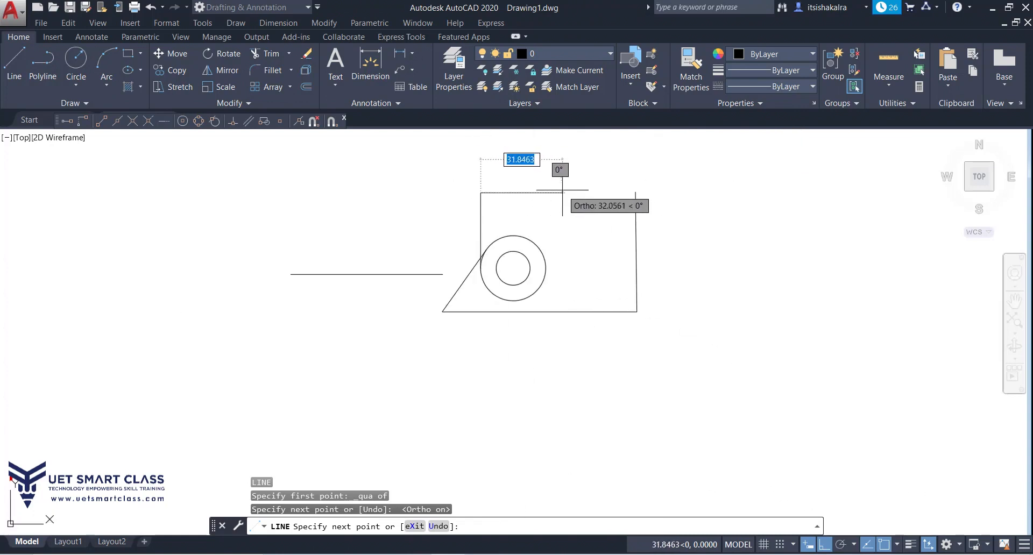
{"action": "key", "text": "Escape"}
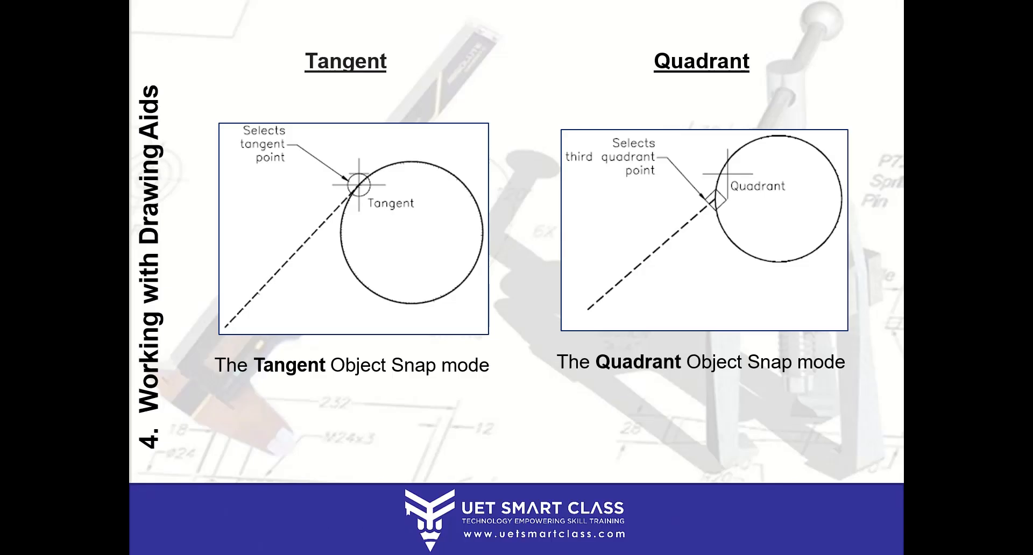
- Show the slide on Intersection and Perpendicular object snaps, and switch back to the AutoCAD drawing
{"action": "left_click", "coordinate": [594, 318]}
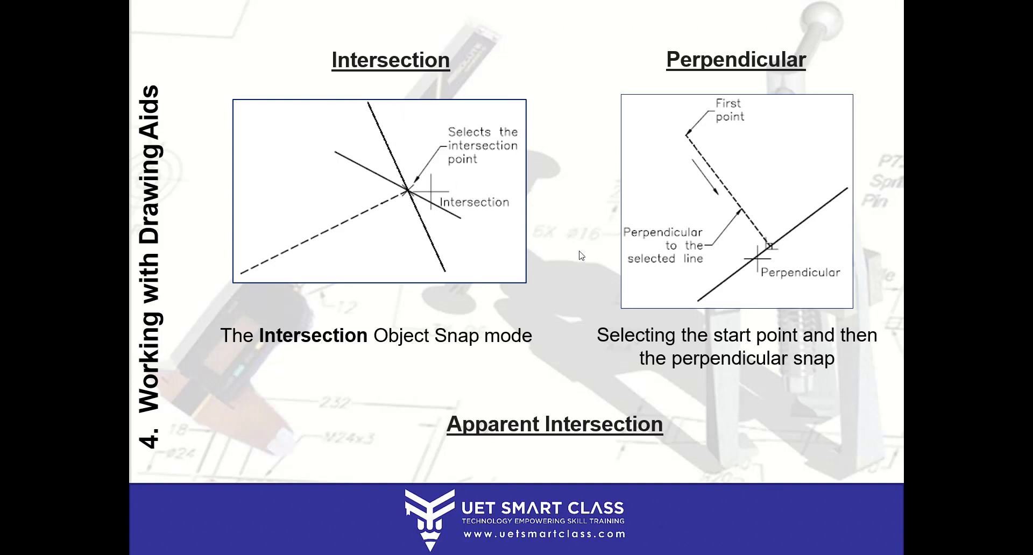
{"action": "key", "text": "alt+Tab"}
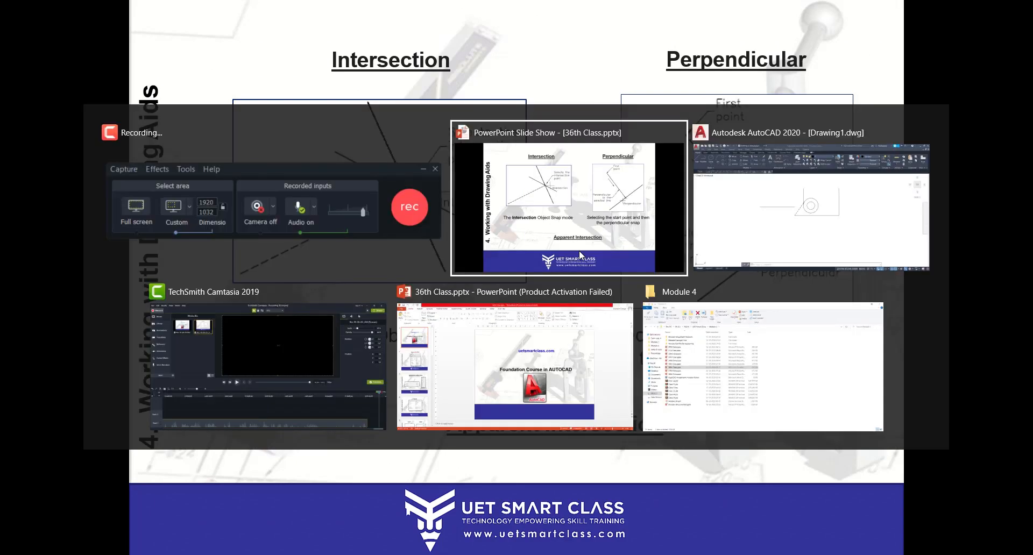
{"action": "key", "text": "alt+Tab"}
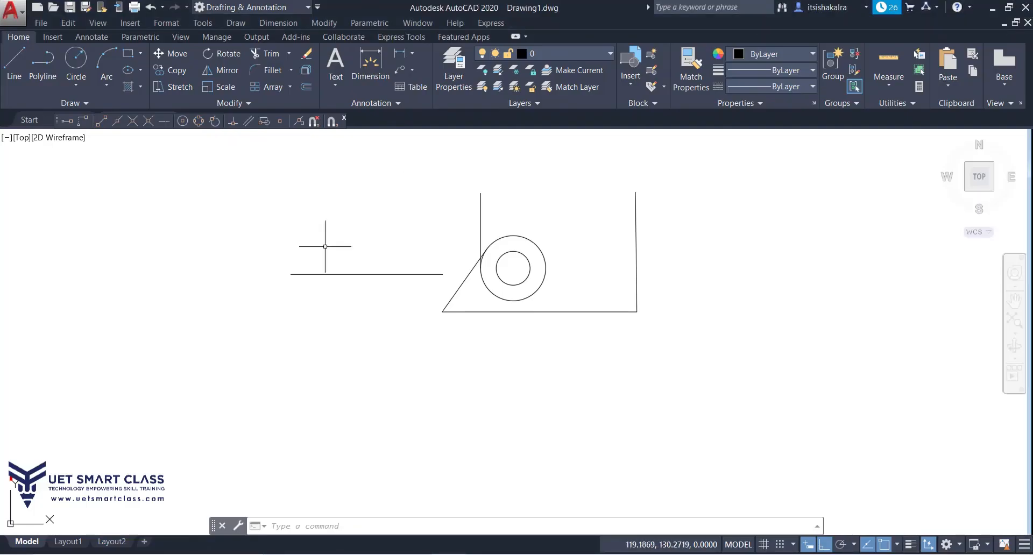
- Draw a horizontal line above the existing horizontal line beside the circles, starting at about (117, 156)
{"action": "type", "text": "l"}
{"action": "key", "text": "Return"}
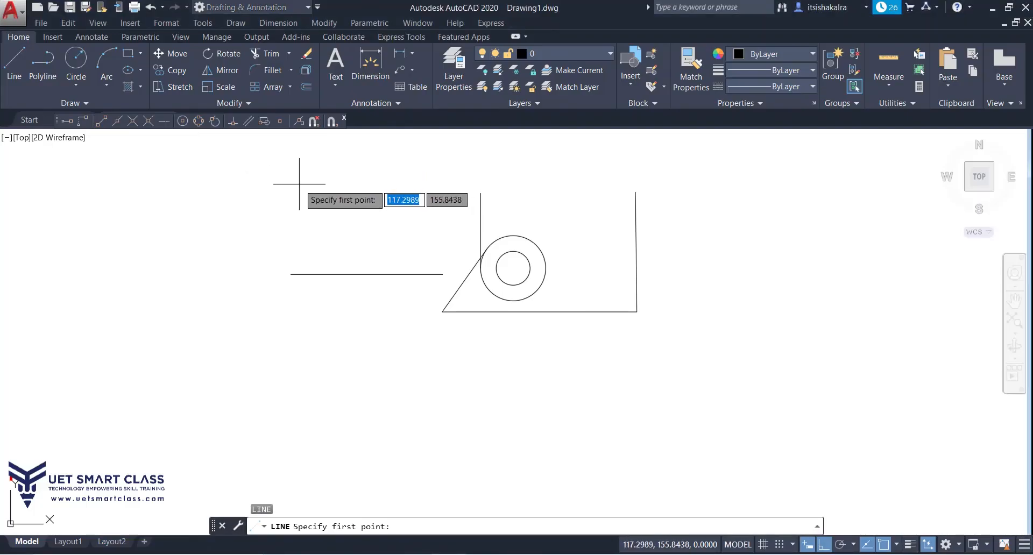
{"action": "left_click", "coordinate": [299, 184]}
{"action": "left_click", "coordinate": [435, 184]}
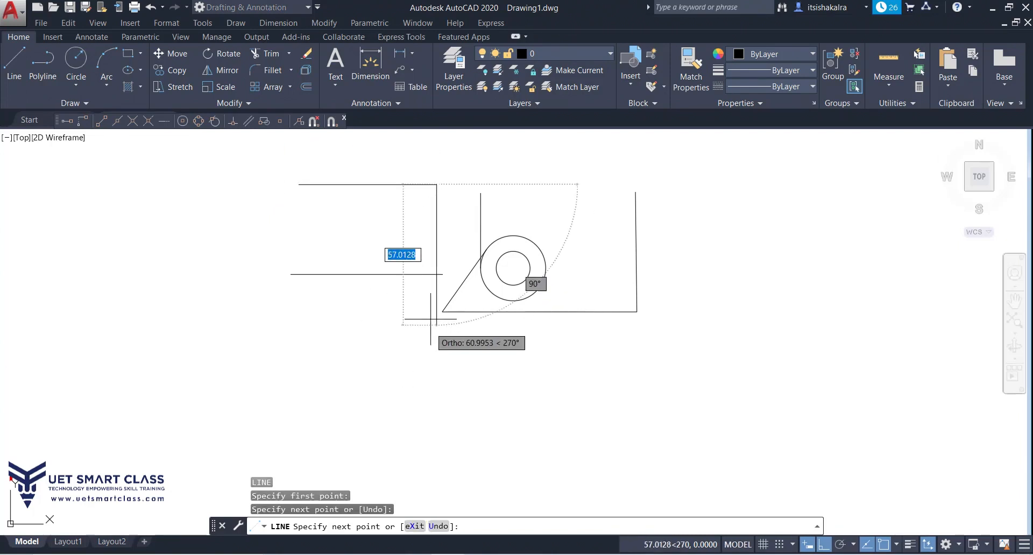
{"action": "key", "text": "Return"}
- Draw a vertical line near the start of the two horizontal lines, from the lower to the upper one, trying the Intersection snap
{"action": "key", "text": "Return"}
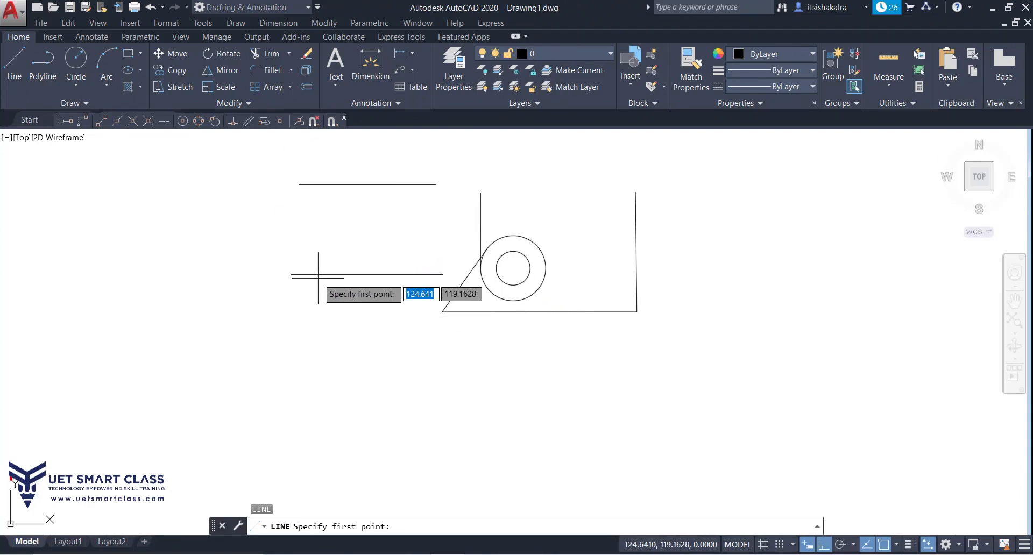
{"action": "left_click", "coordinate": [317, 274]}
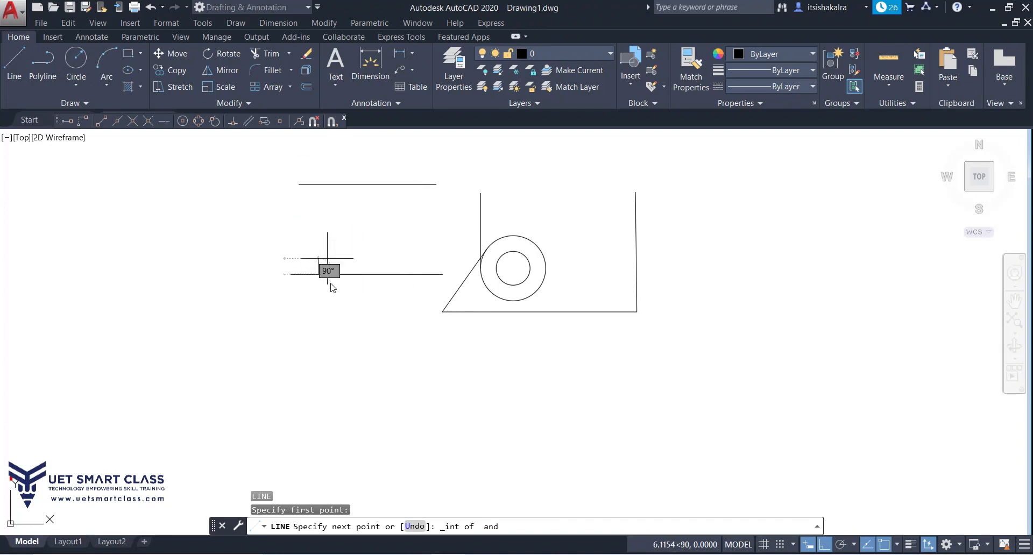
{"action": "left_click", "coordinate": [311, 184]}
{"action": "left_click", "coordinate": [321, 184]}
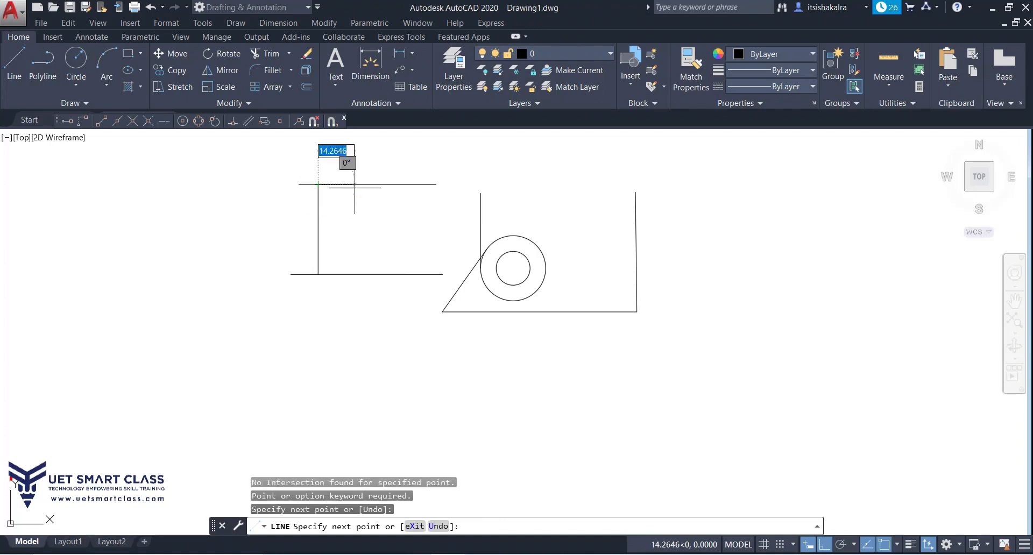
{"action": "key", "text": "Return"}
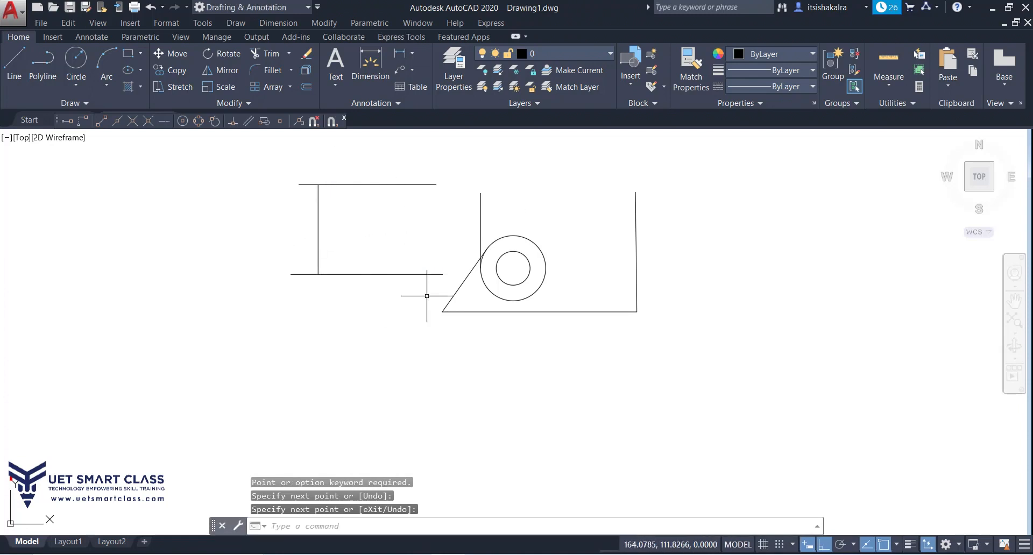
{"action": "key", "text": "Return"}
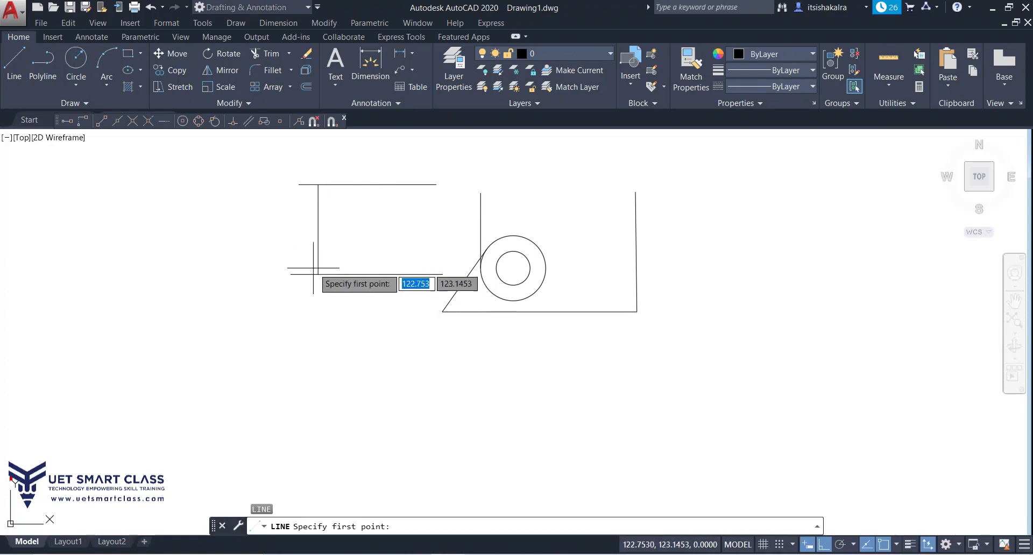
{"action": "left_click", "coordinate": [318, 275]}
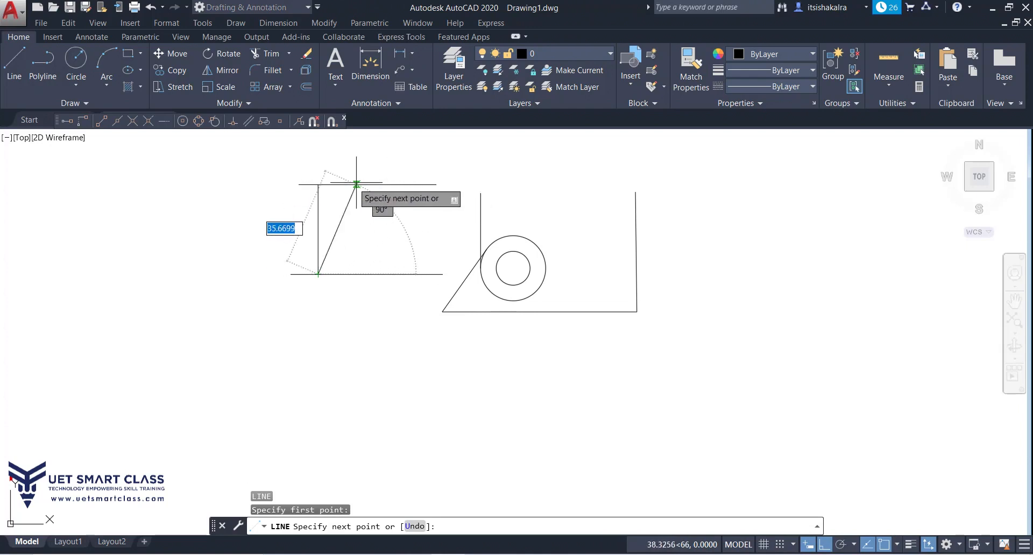
{"action": "key", "text": "Escape"}
- Draw a second vertical line about 35 long between the two horizontal lines, near their middle, trying the Intersection snap for its end
{"action": "key", "text": "Return"}
{"action": "left_click", "coordinate": [378, 274]}
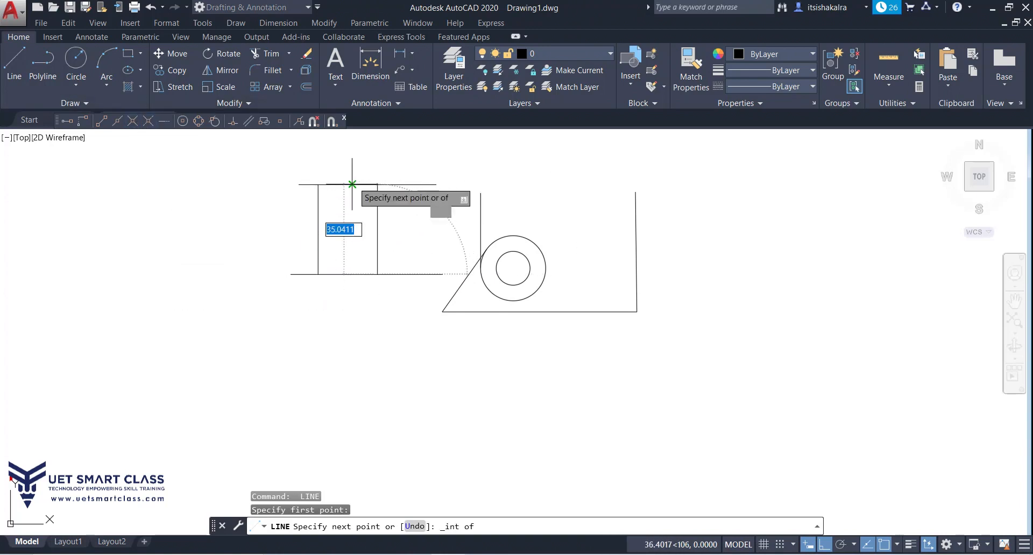
{"action": "left_click", "coordinate": [382, 185]}
{"action": "left_click", "coordinate": [384, 184]}
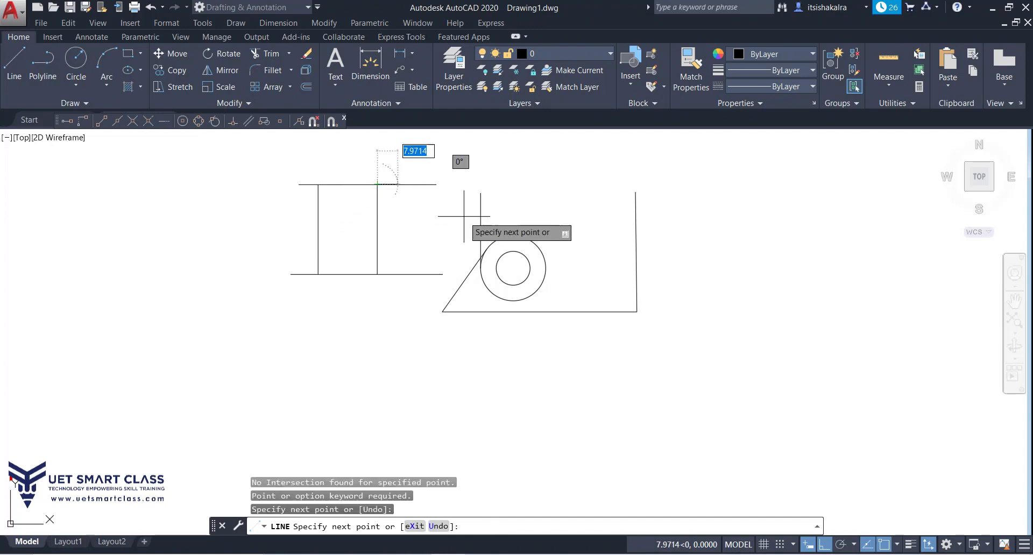
{"action": "key", "text": "Escape"}
- Draw a vertical line from about (138, 81), below the horizontal lines, to the upper one using the Perpendicular snap
{"action": "key", "text": "alt+Tab"}
{"action": "key", "text": "alt+Tab"}
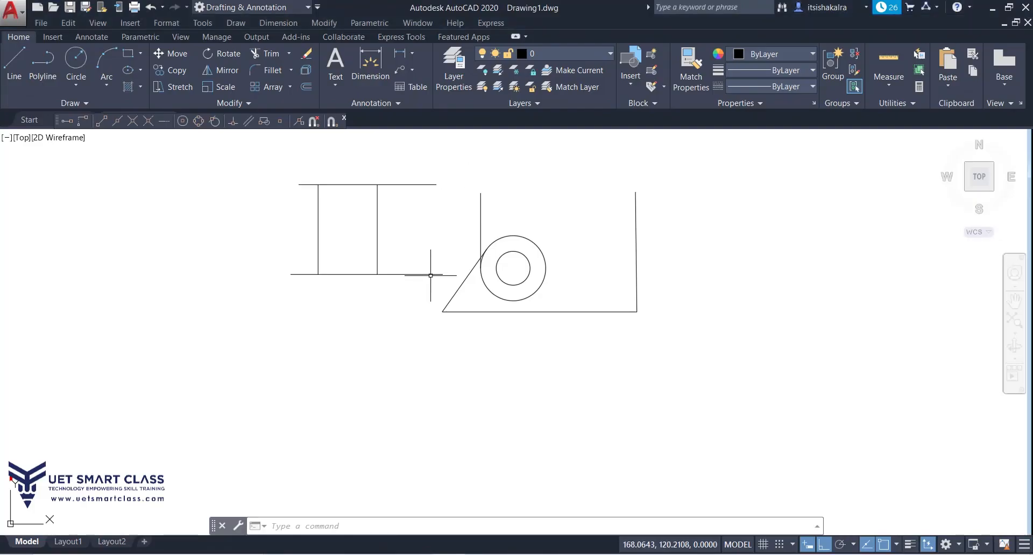
{"action": "type", "text": "l"}
{"action": "key", "text": "Return"}
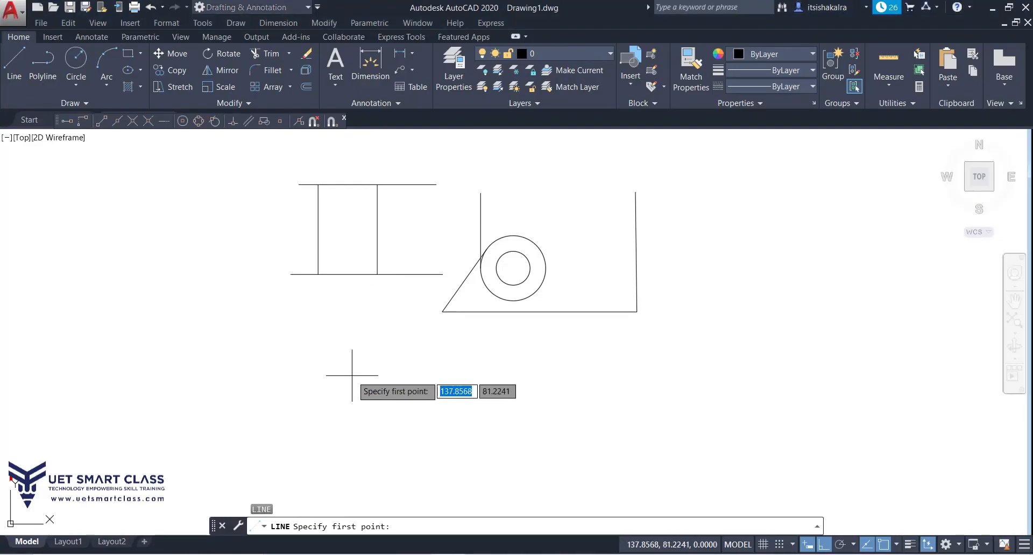
{"action": "left_click", "coordinate": [352, 375]}
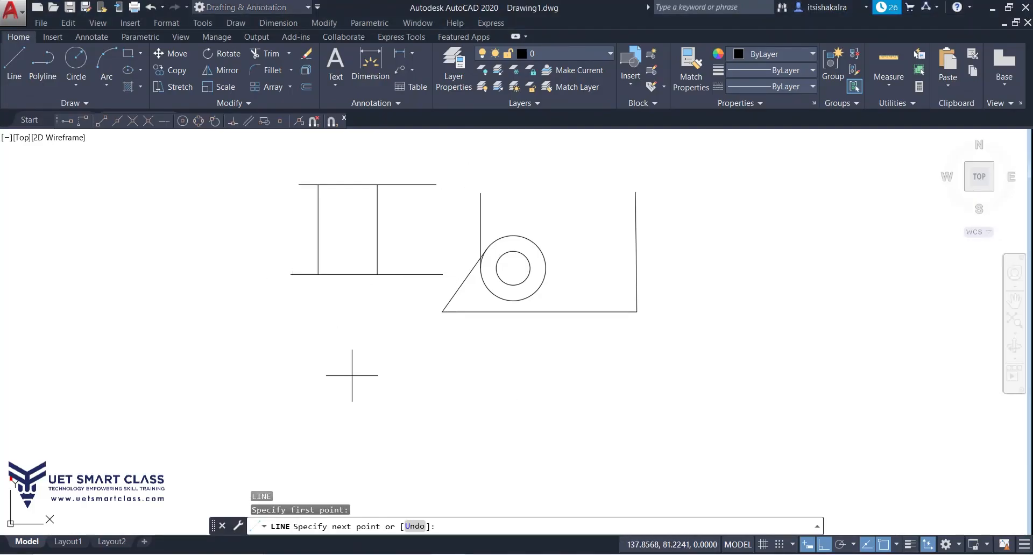
{"action": "right_click", "coordinate": [344, 317], "text": "shift"}
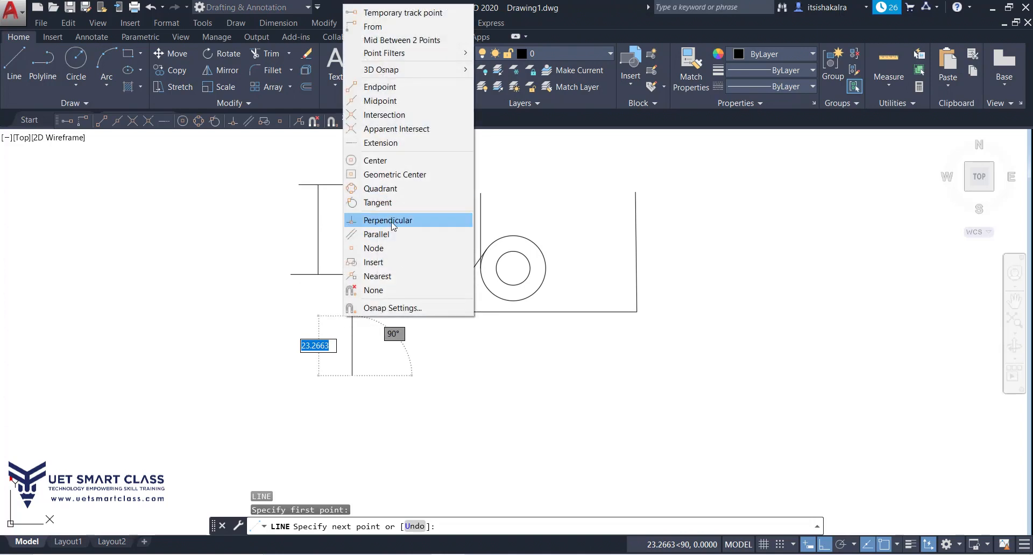
{"action": "left_click", "coordinate": [392, 222]}
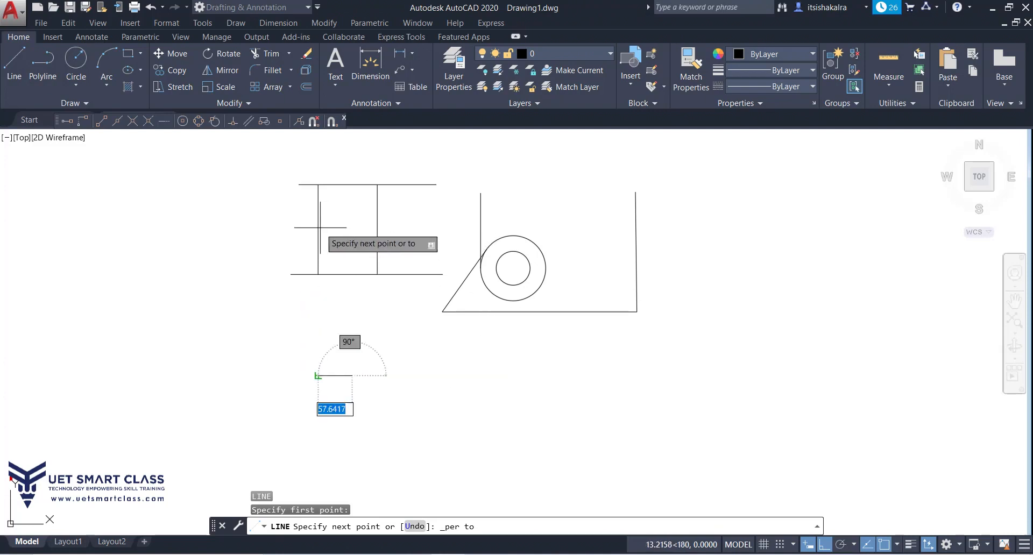
{"action": "left_click", "coordinate": [351, 184]}
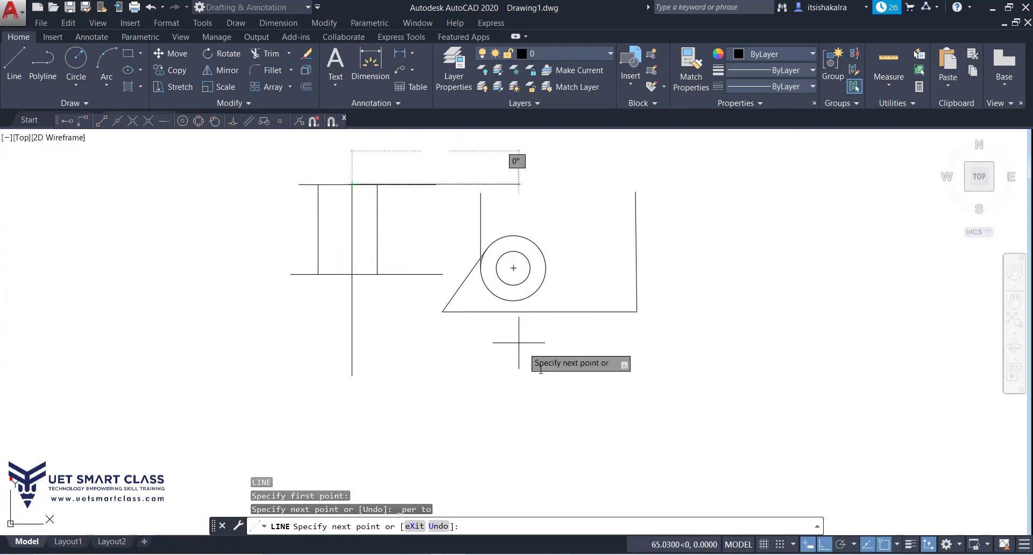
{"action": "key", "text": "Return"}
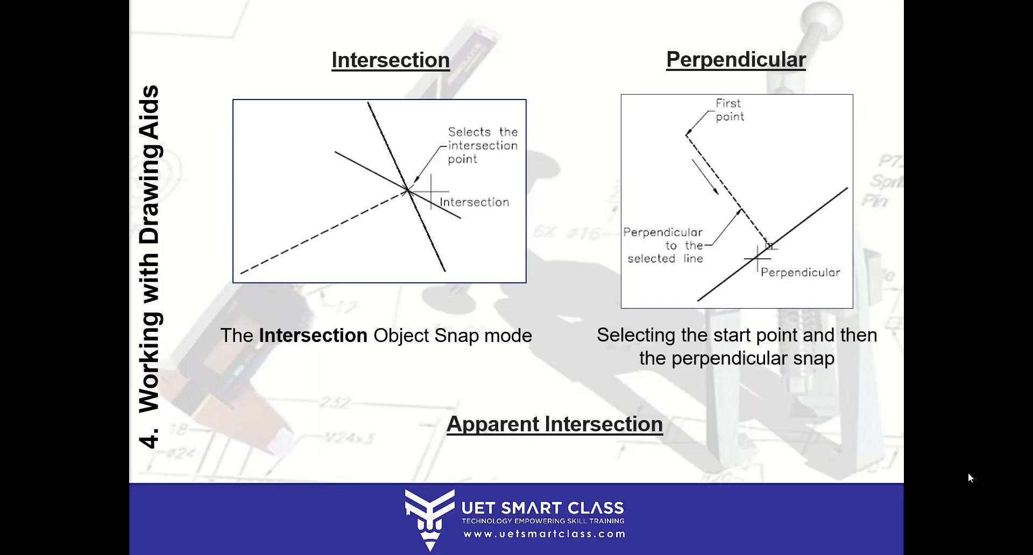
{"action": "left_click", "coordinate": [967, 472]}
{"action": "key", "text": "Left"}
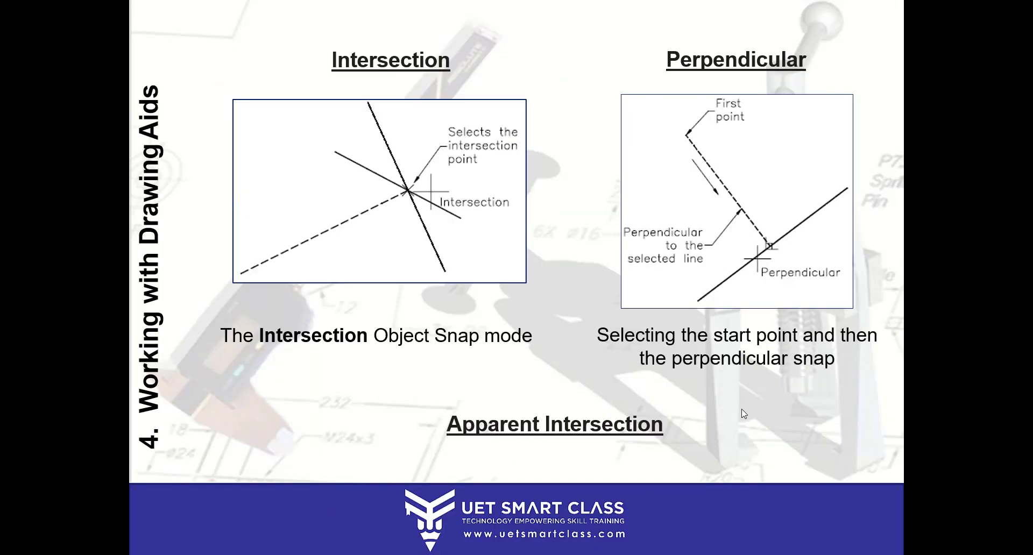
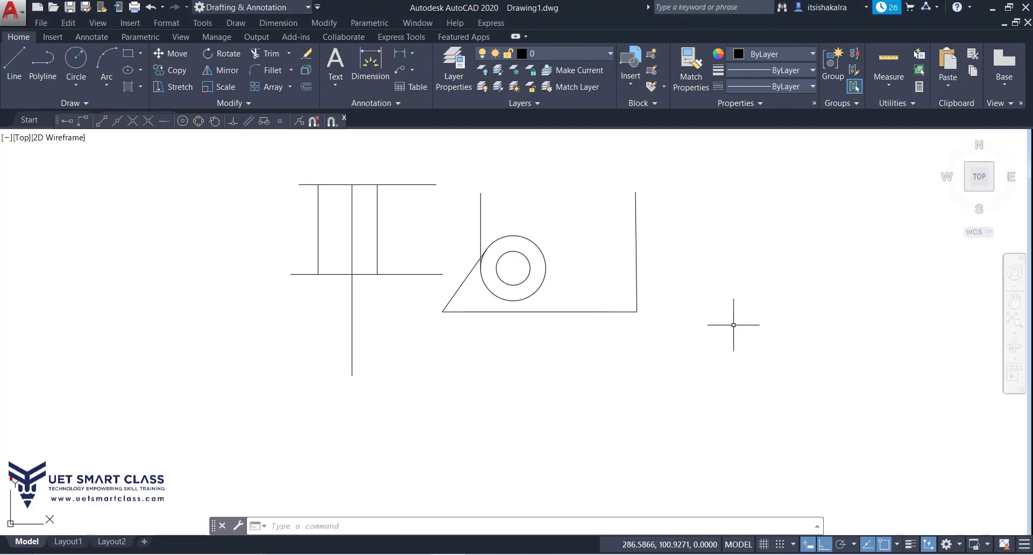
- Start a multiline text and define its box in the empty area beside the shape with the circles
{"action": "type", "text": "mt"}
{"action": "key", "text": "Return"}
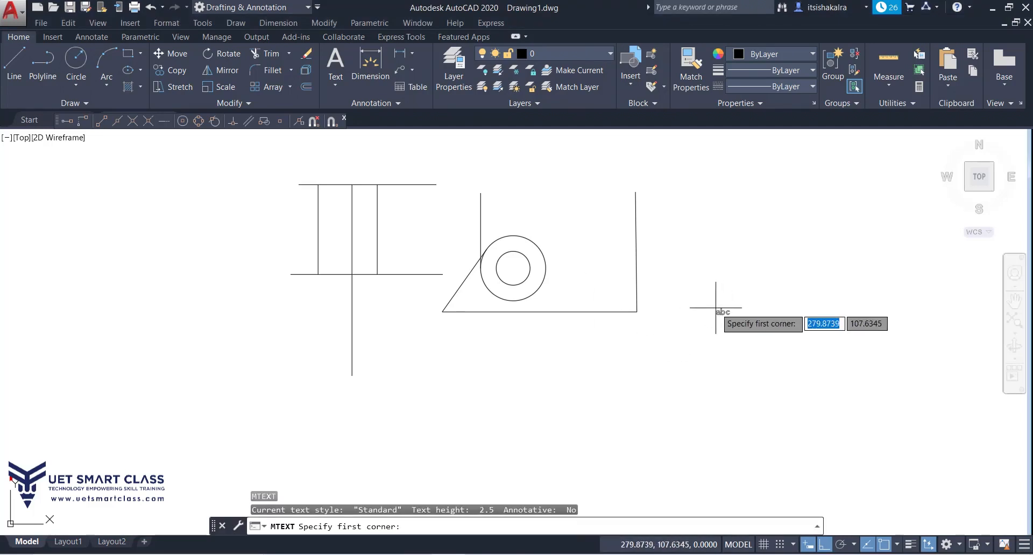
{"action": "left_click", "coordinate": [699, 354]}
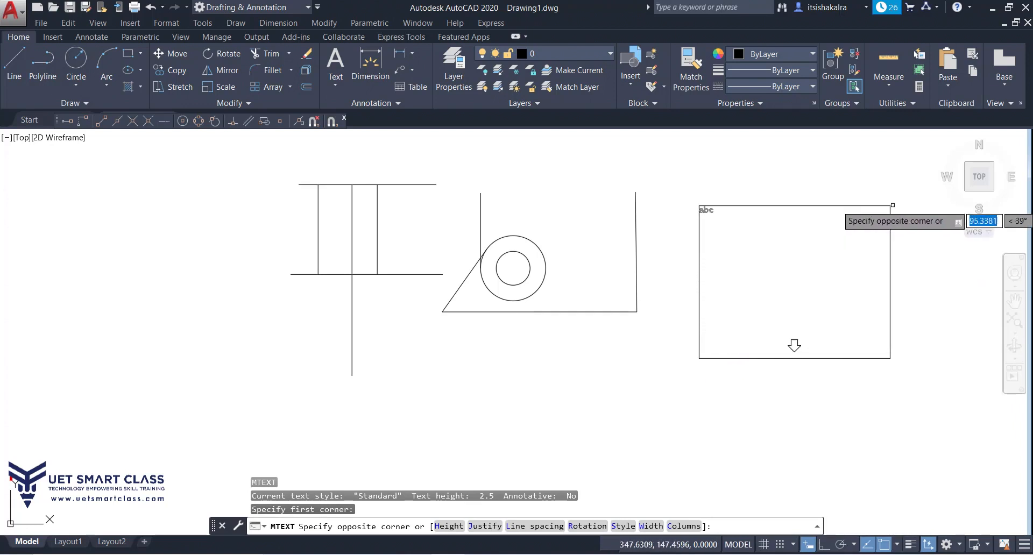
{"action": "left_click", "coordinate": [868, 213]}
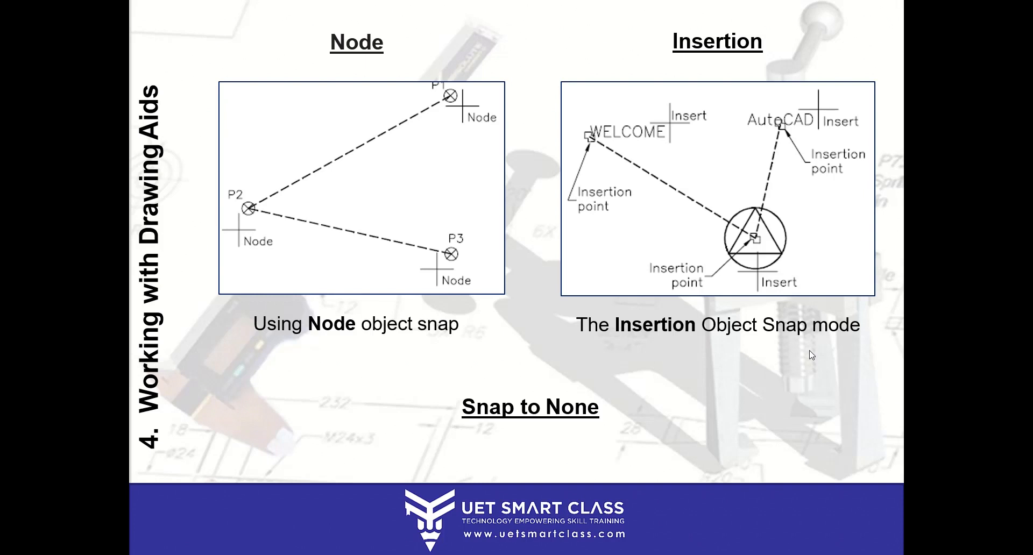
- Leave the Node and Insertion slide and draw a horizontal line with Ortho in the empty drawing area
{"action": "left_click", "coordinate": [809, 351]}
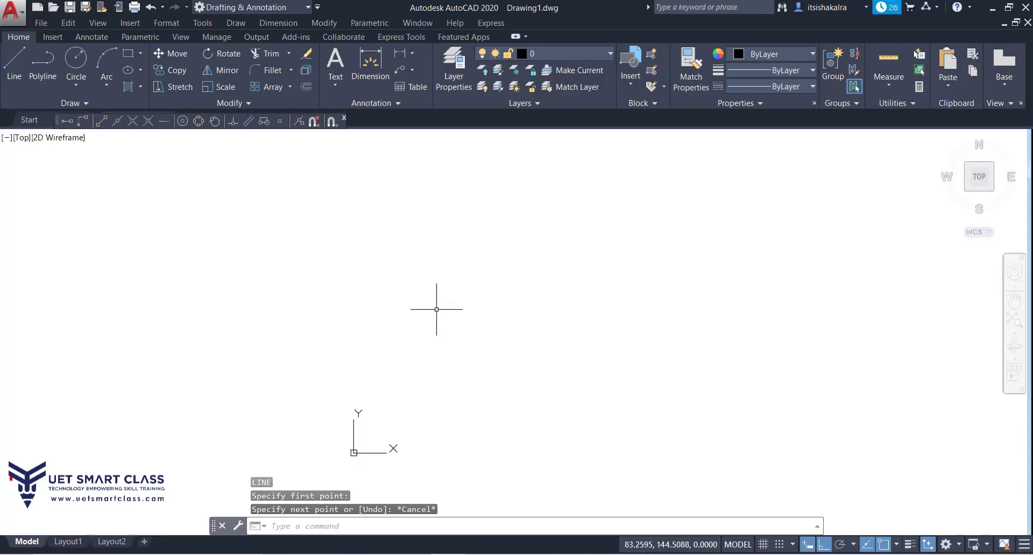
{"action": "key", "text": "Return"}
{"action": "left_click", "coordinate": [437, 308]}
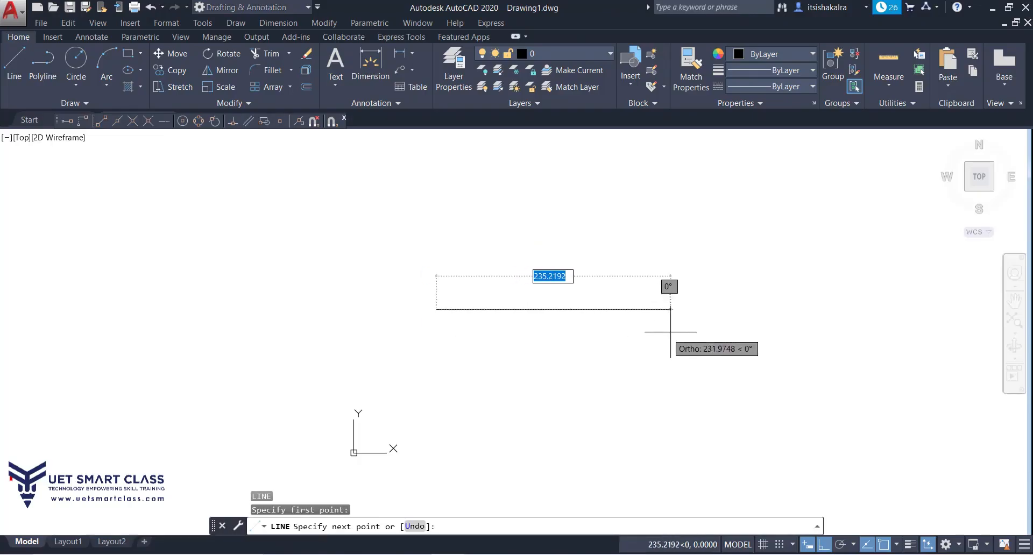
{"action": "left_click", "coordinate": [677, 310]}
{"action": "key", "text": "Return"}
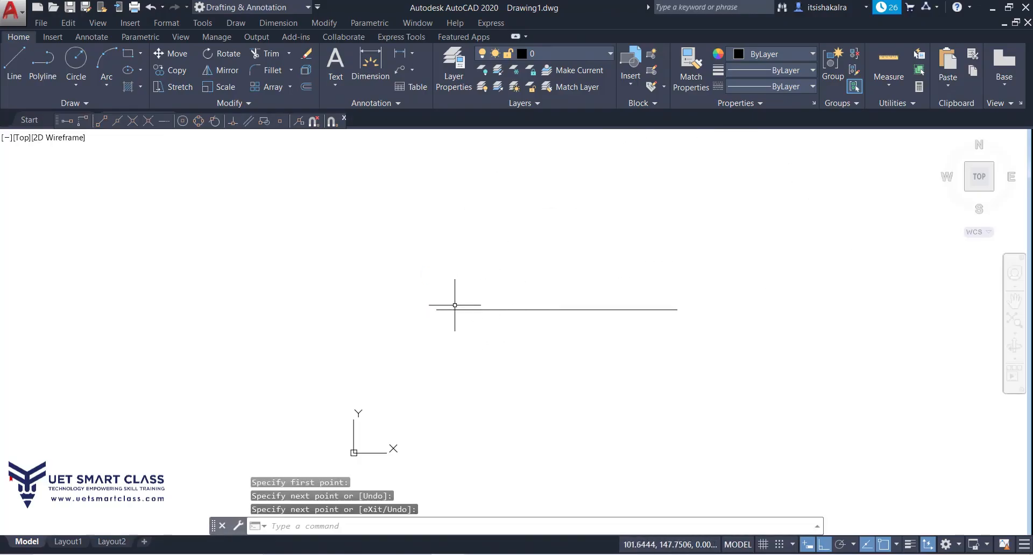
- Draw a second horizontal line slightly longer than the first just below it, trying the Parallel snap against the upper line
{"action": "type", "text": "l"}
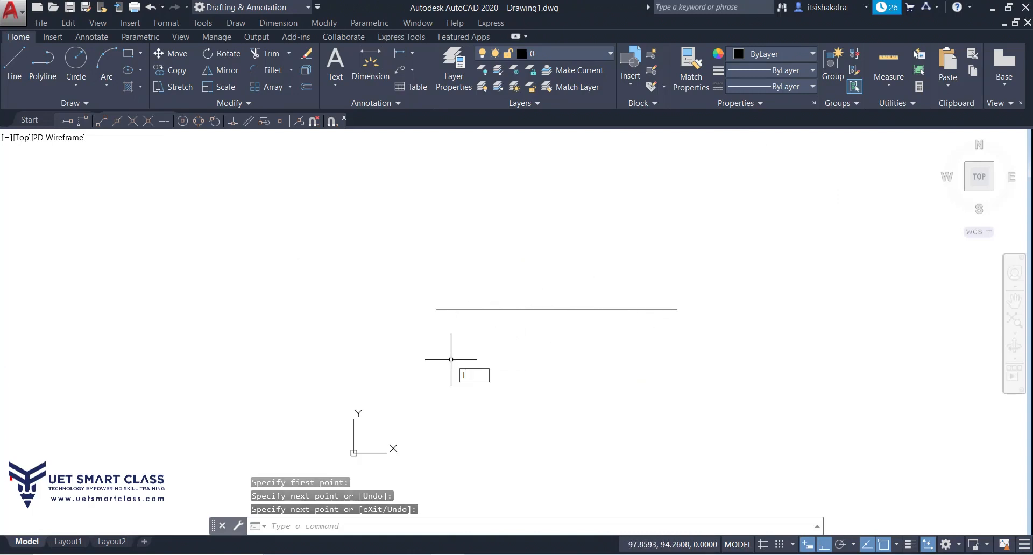
{"action": "key", "text": "Return"}
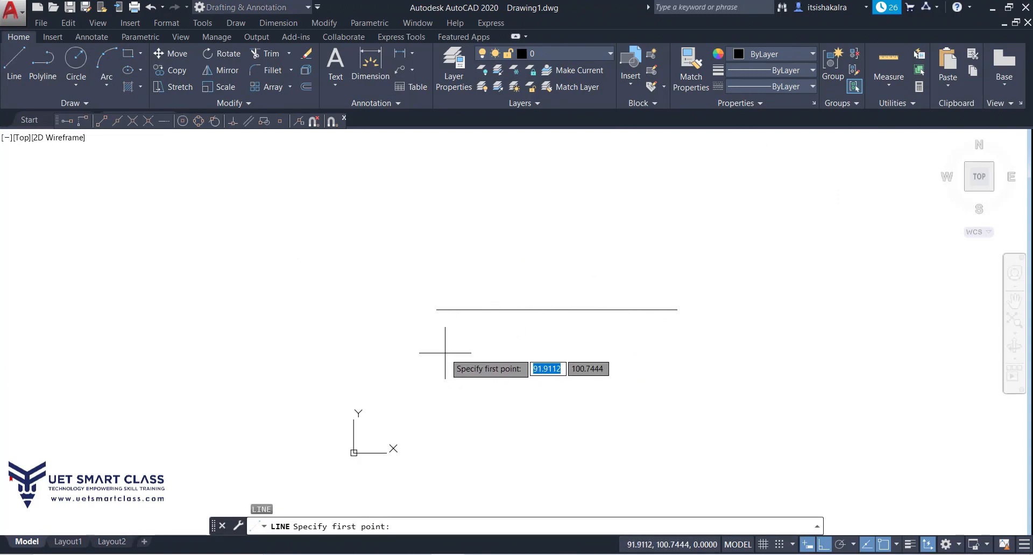
{"action": "left_click", "coordinate": [442, 354]}
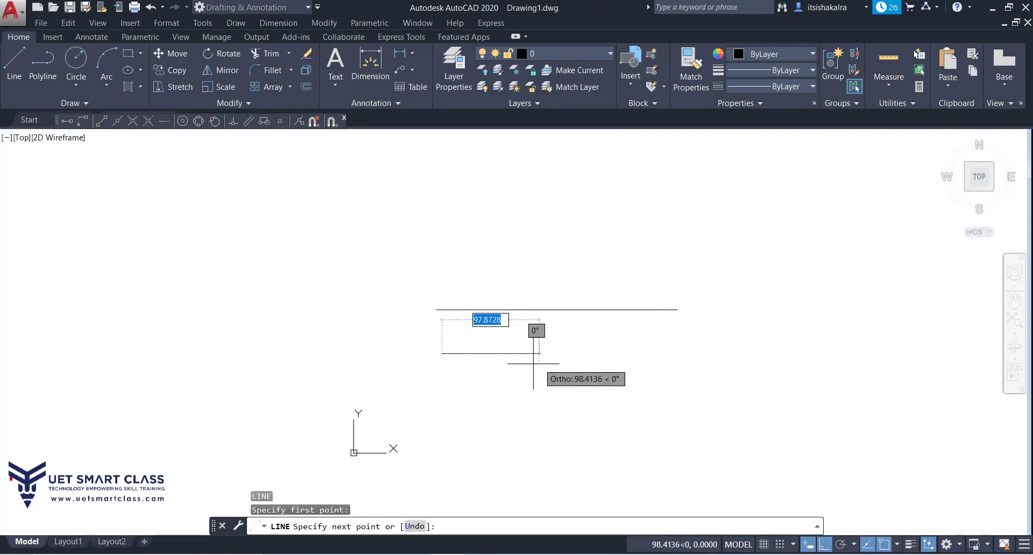
{"action": "left_click", "coordinate": [248, 121]}
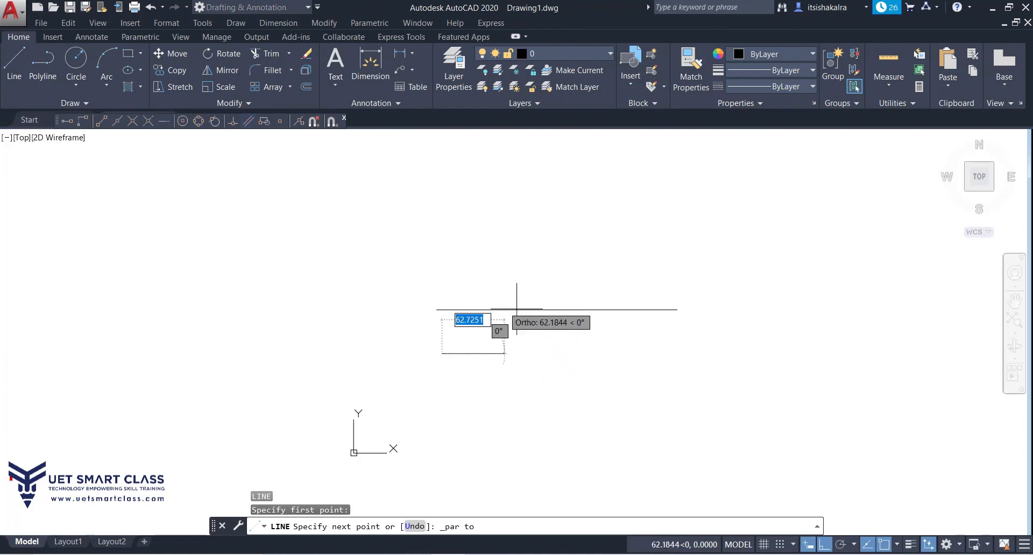
{"action": "left_click", "coordinate": [473, 310]}
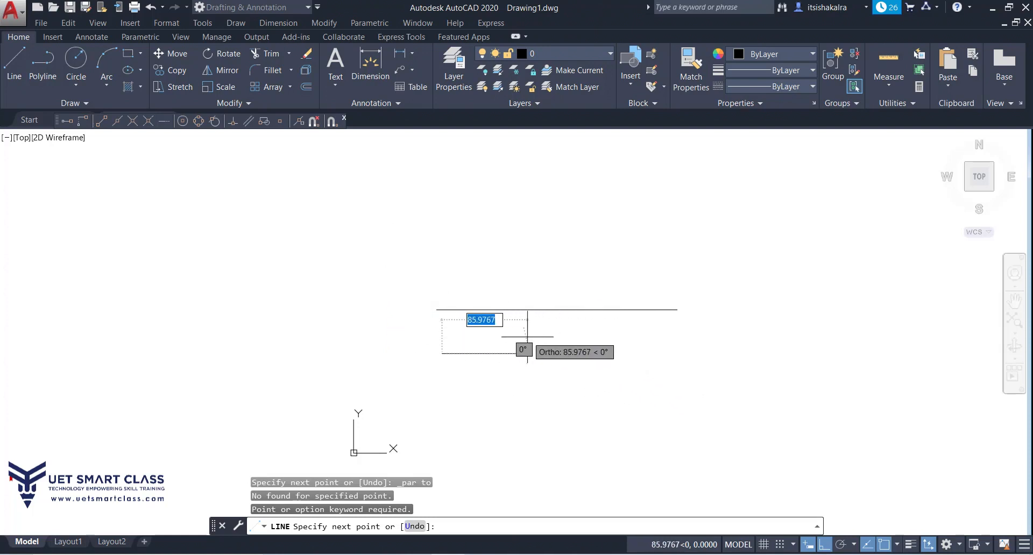
{"action": "left_click", "coordinate": [690, 339]}
{"action": "key", "text": "Return"}
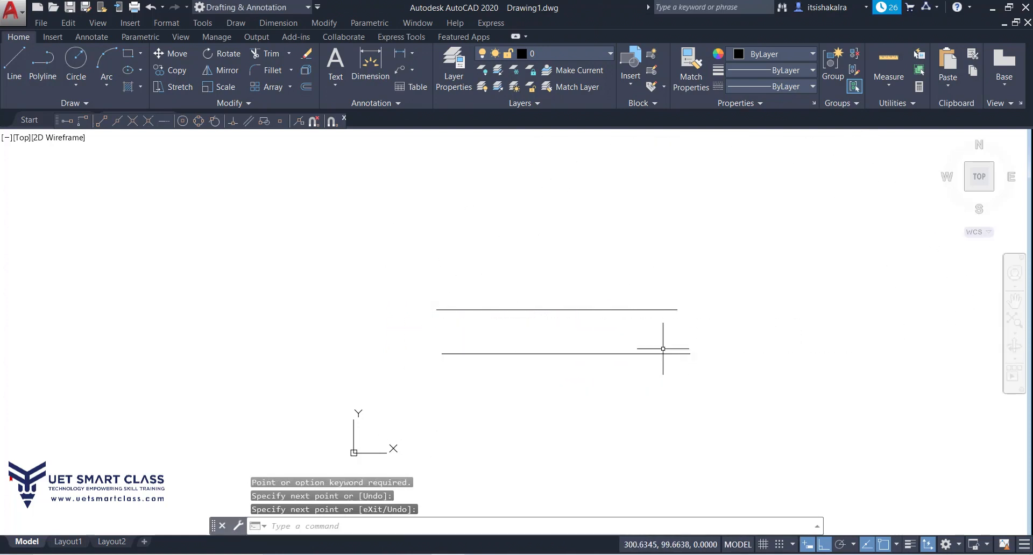
- Draw a line leftward along the lower horizontal line from near its middle, trying the Parallel snap against the upper line
{"action": "key", "text": "Return"}
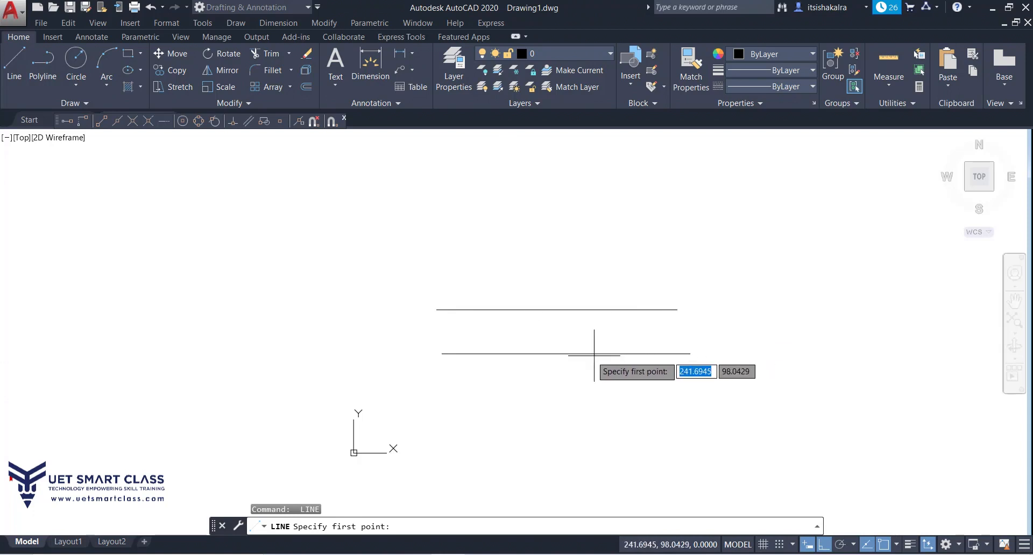
{"action": "left_click", "coordinate": [560, 354]}
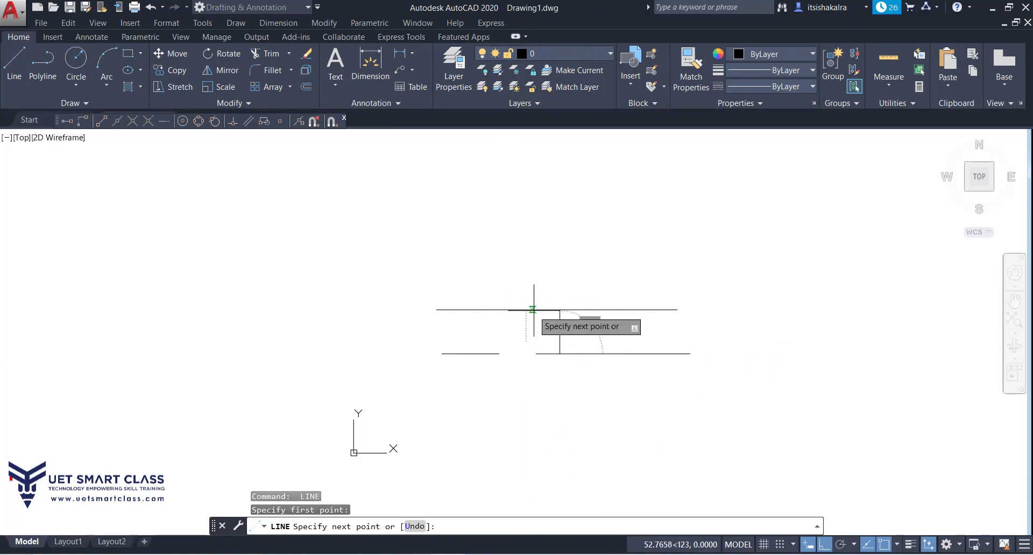
{"action": "left_click", "coordinate": [249, 121]}
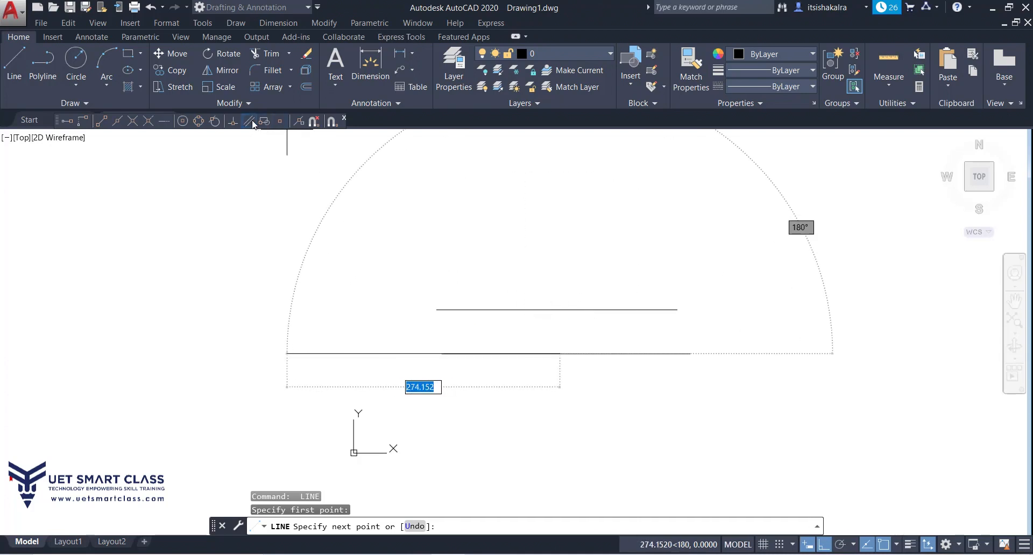
{"action": "left_click", "coordinate": [573, 308]}
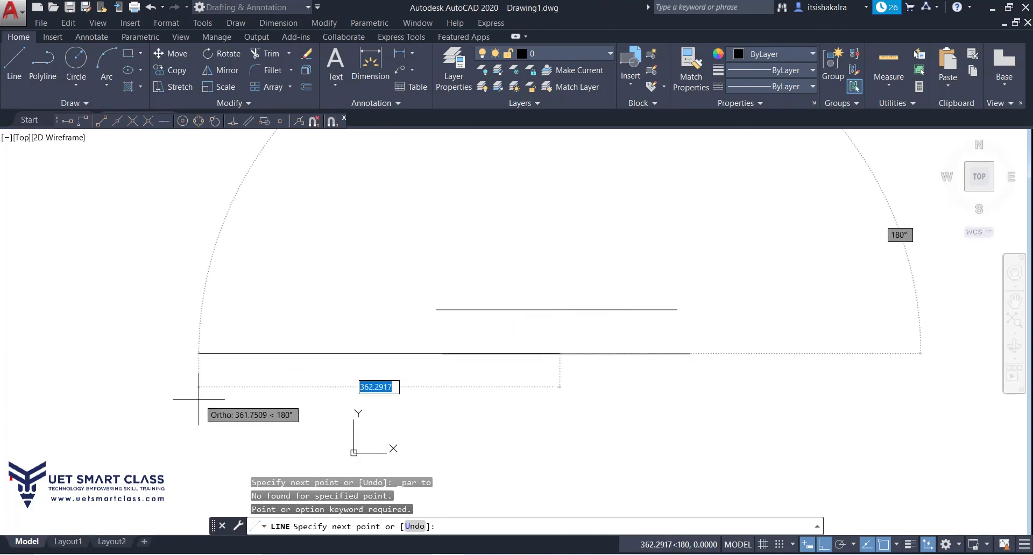
{"action": "key", "text": "Escape"}
- After checking the Parallel and Extension slide in PowerPoint, draw in AutoCAD a vertical line upward from the lower line's rightward extension
{"action": "key", "text": "alt+Tab"}
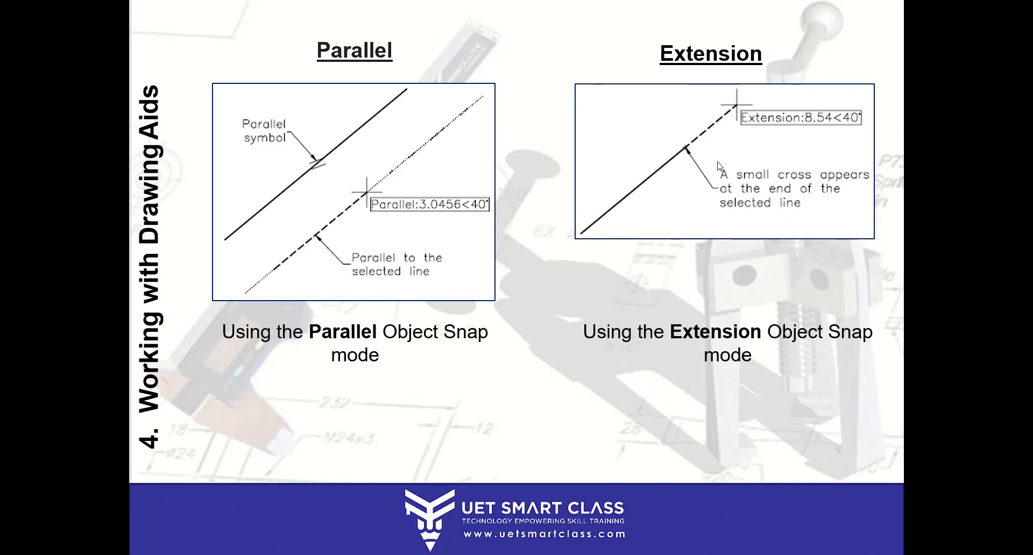
{"action": "key", "text": "alt+Tab"}
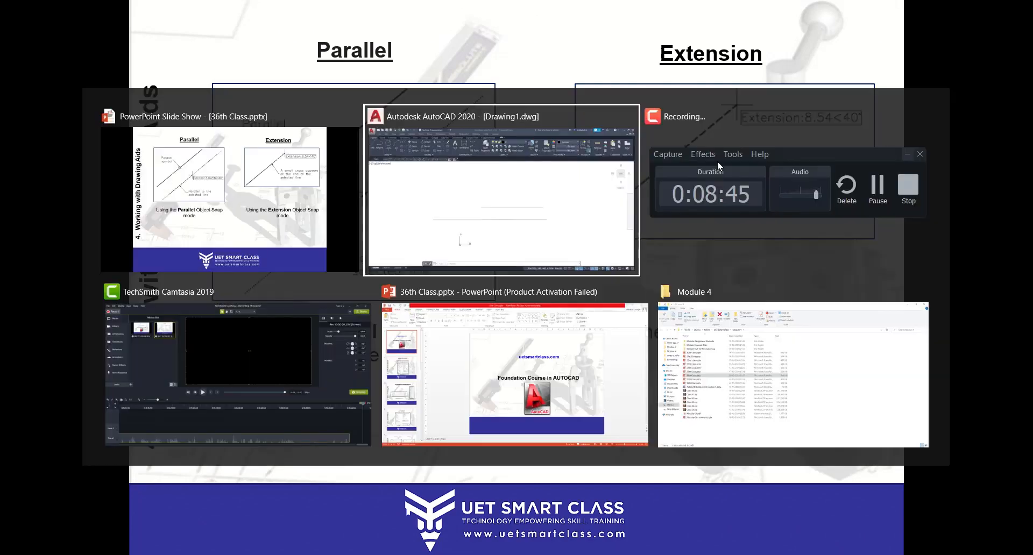
{"action": "key", "text": "Escape"}
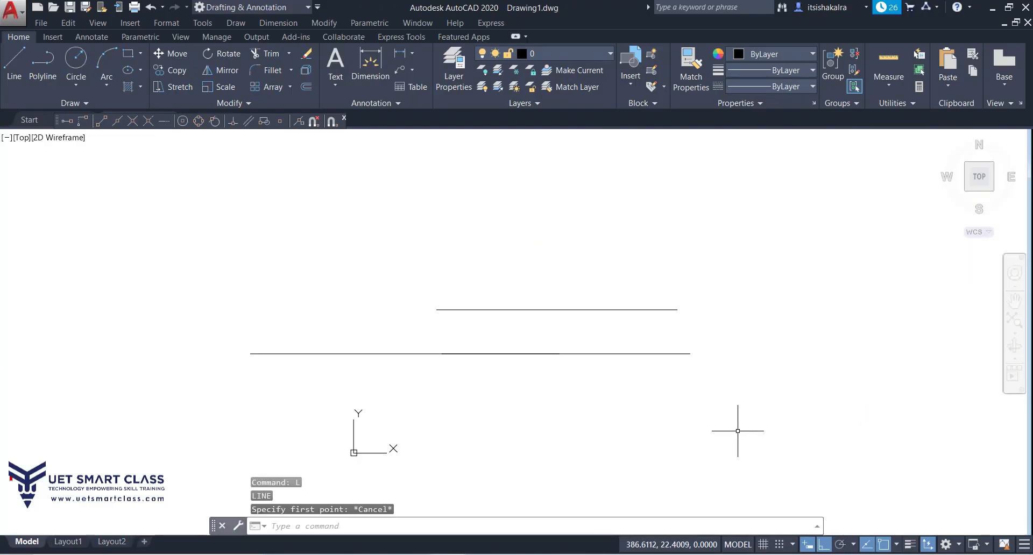
{"action": "type", "text": "l"}
{"action": "key", "text": "Return"}
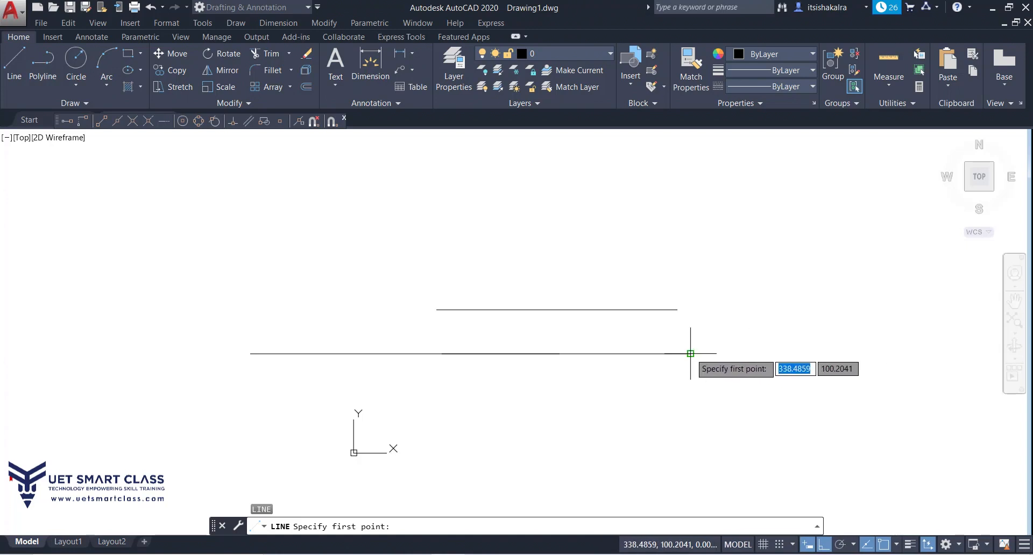
{"action": "left_click", "coordinate": [765, 354]}
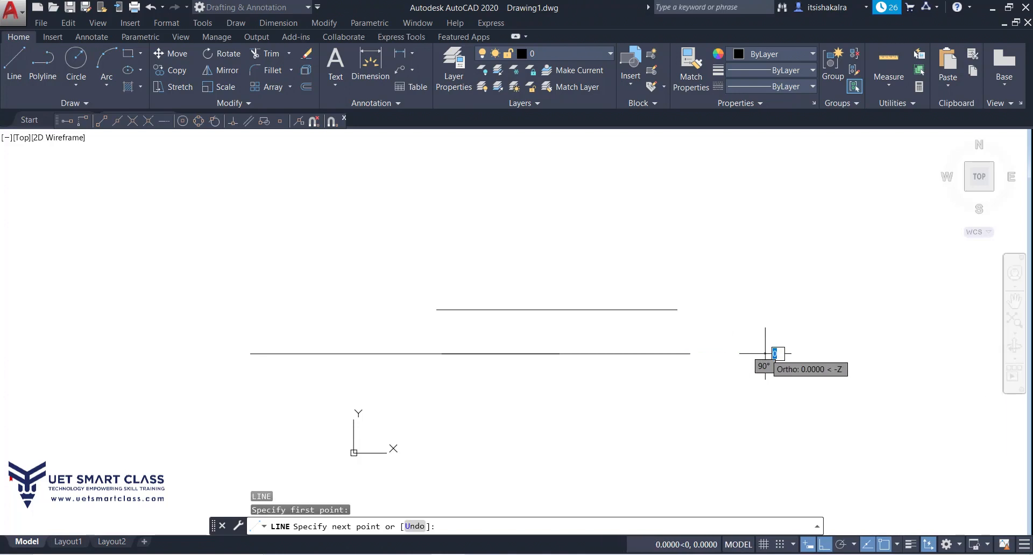
{"action": "left_click", "coordinate": [781, 222]}
{"action": "key", "text": "Return"}
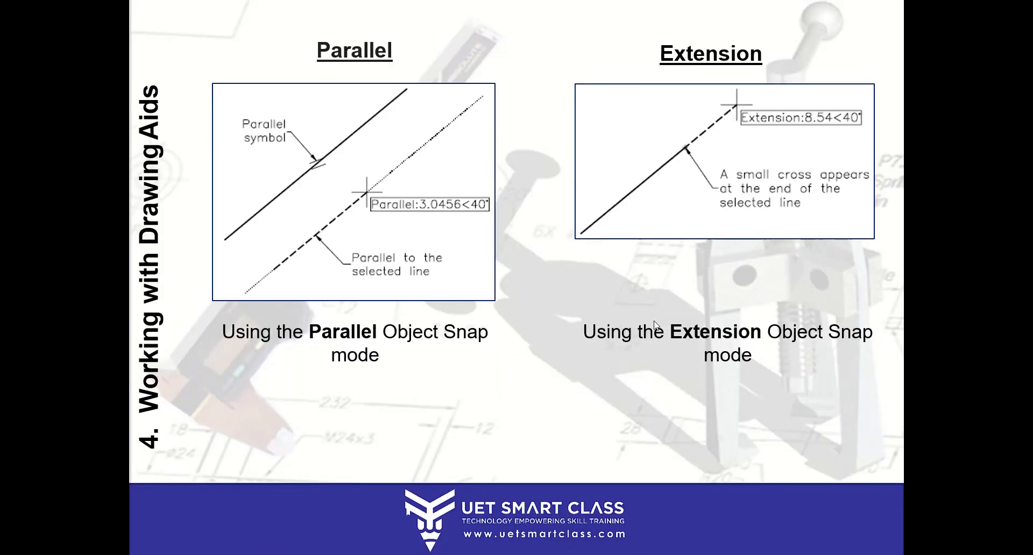
- Leave the slides and draw a horizontal line starting @1.5,2 from the topmost line's right endpoint using the From snap
{"action": "left_click", "coordinate": [685, 330]}
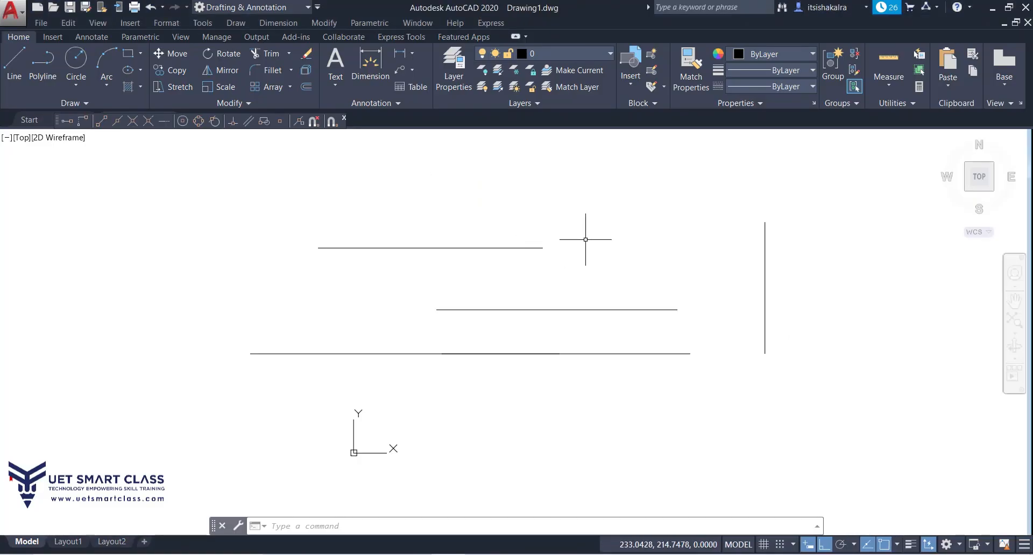
{"action": "key", "text": "Return"}
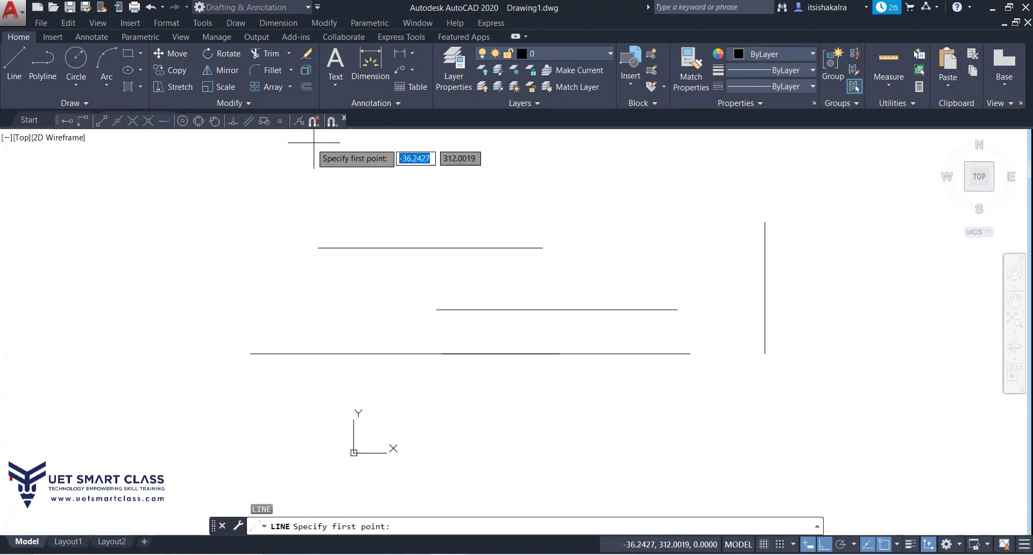
{"action": "left_click", "coordinate": [81, 122]}
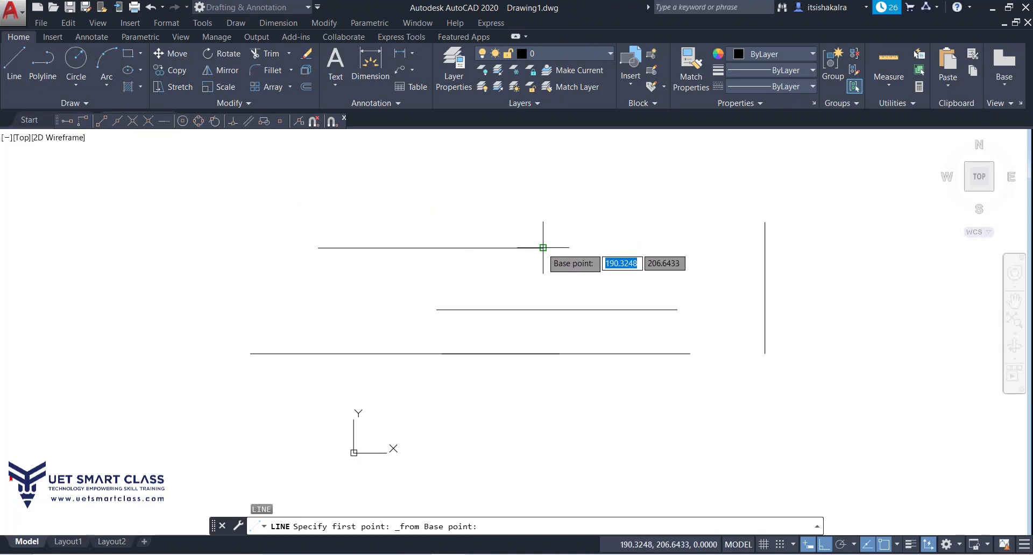
{"action": "left_click", "coordinate": [544, 219]}
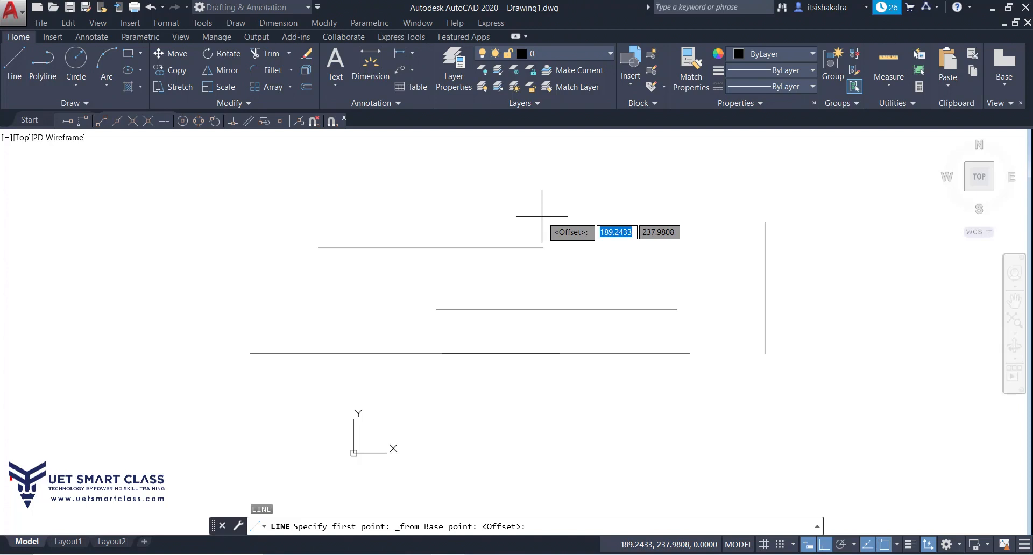
{"action": "type", "text": "@"}
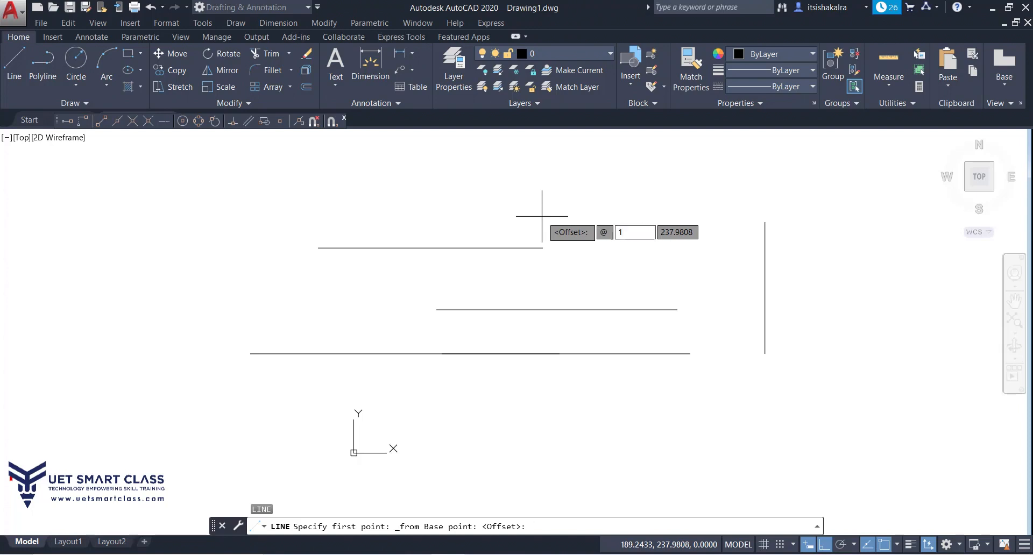
{"action": "type", "text": "1.5"}
{"action": "key", "text": "Tab"}
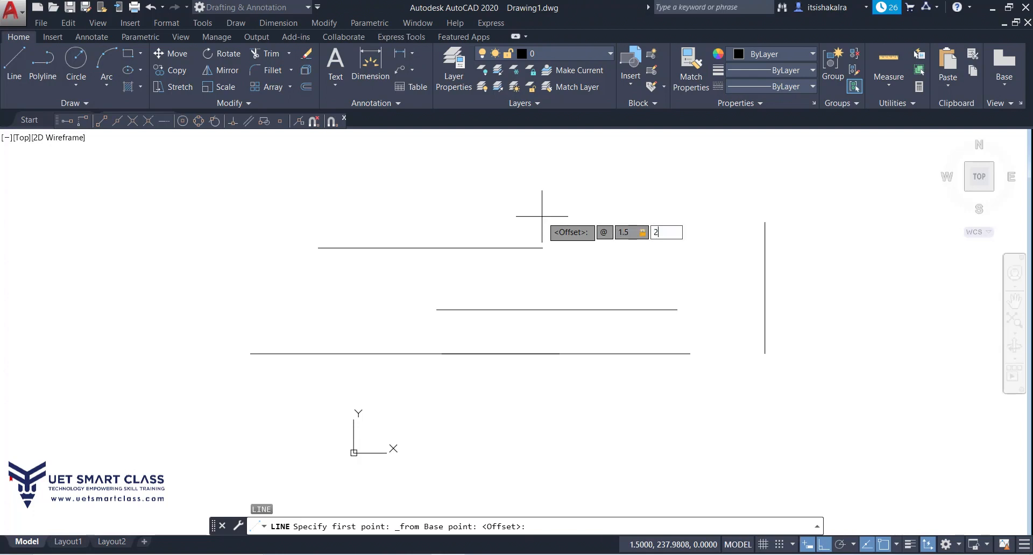
{"action": "key", "text": "Return"}
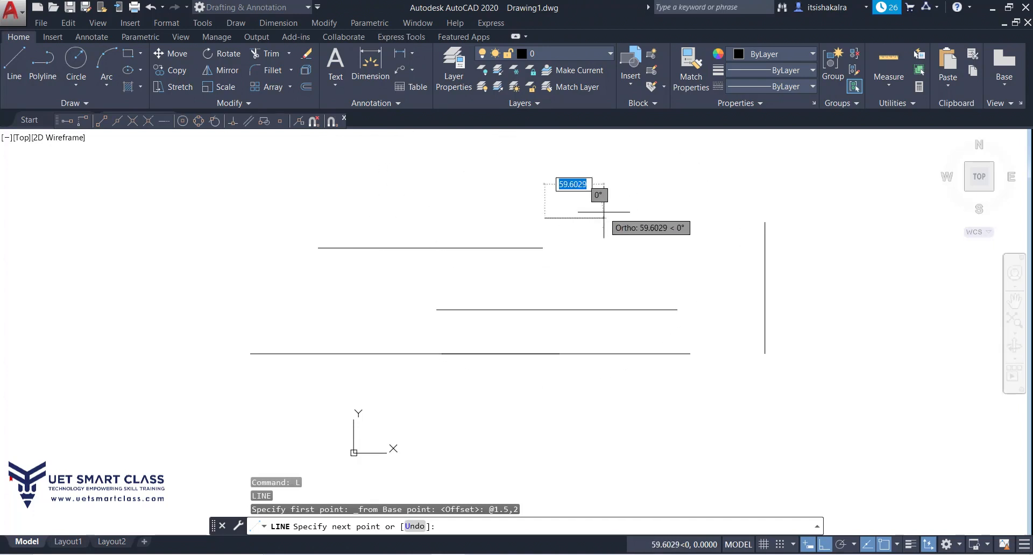
{"action": "scroll", "coordinate": [514, 207], "scroll_direction": "up", "scroll_amount": 5}
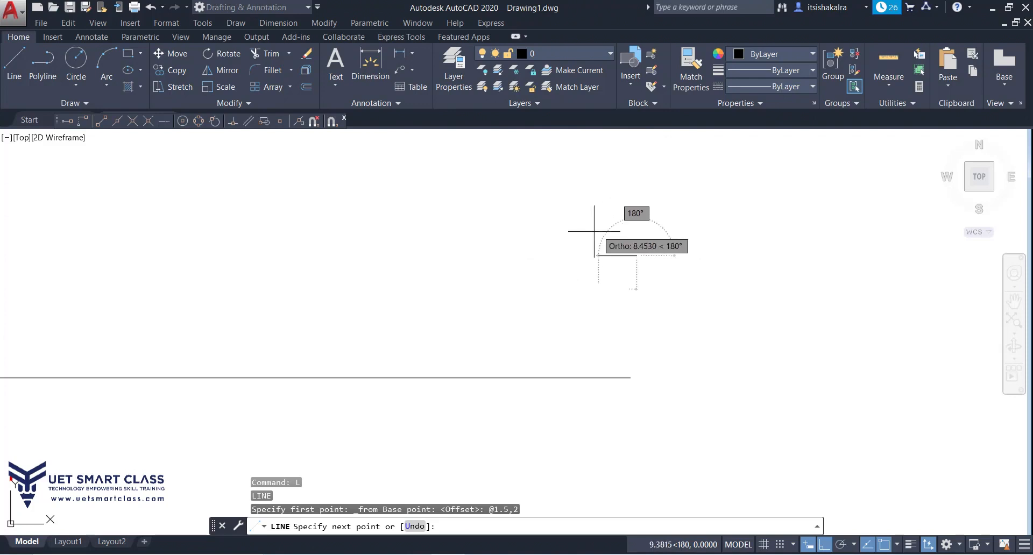
{"action": "scroll", "coordinate": [397, 272], "scroll_direction": "down", "scroll_amount": 3}
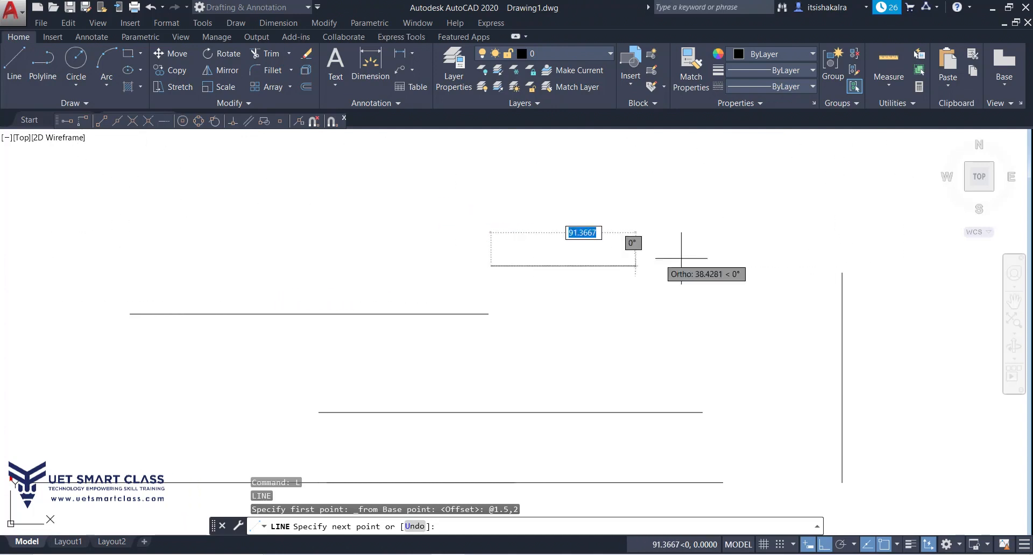
{"action": "left_click", "coordinate": [775, 257]}
{"action": "key", "text": "Return"}
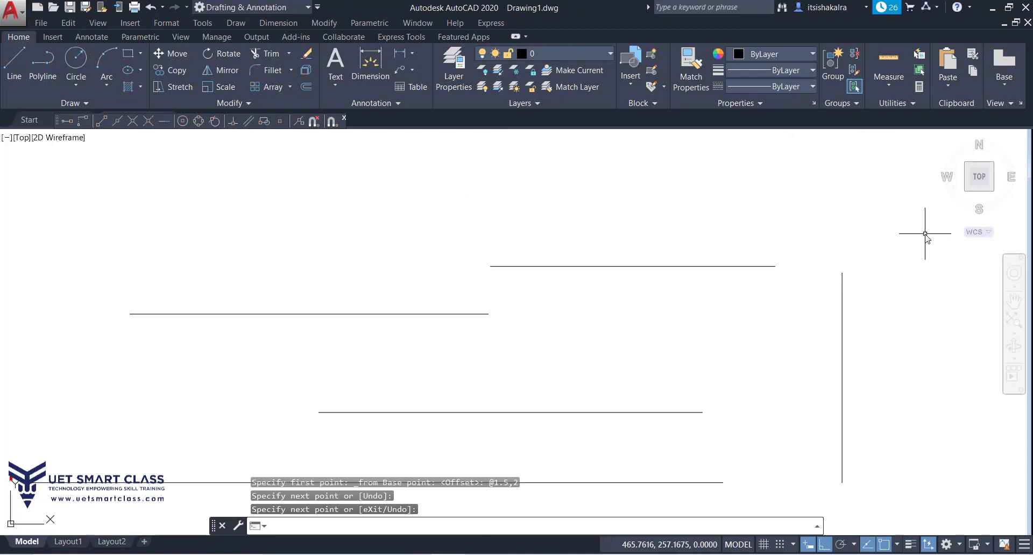
- Draw a rectangle in the empty area above the topmost horizontal line's middle
{"action": "left_click", "coordinate": [926, 234]}
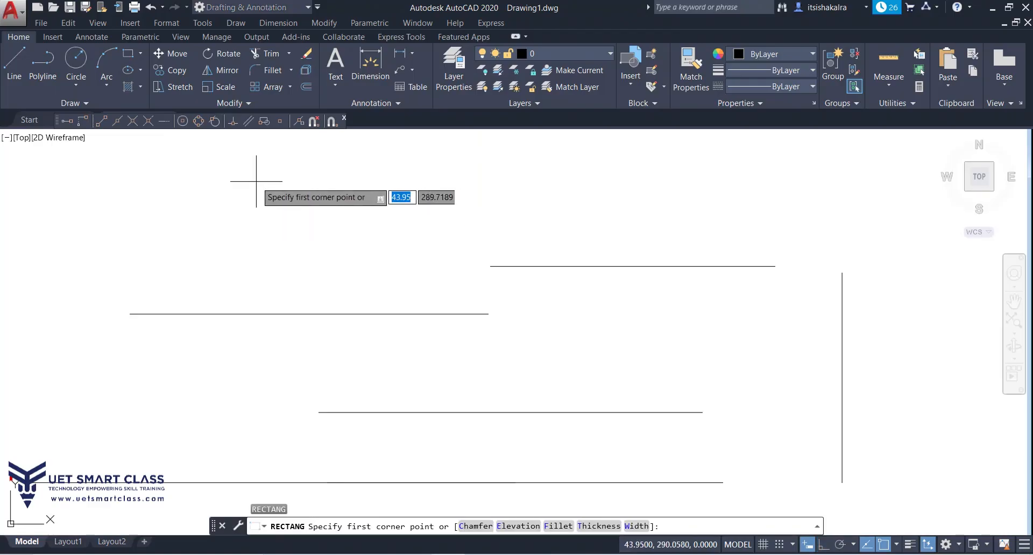
{"action": "left_click", "coordinate": [256, 180]}
{"action": "left_click", "coordinate": [429, 271]}
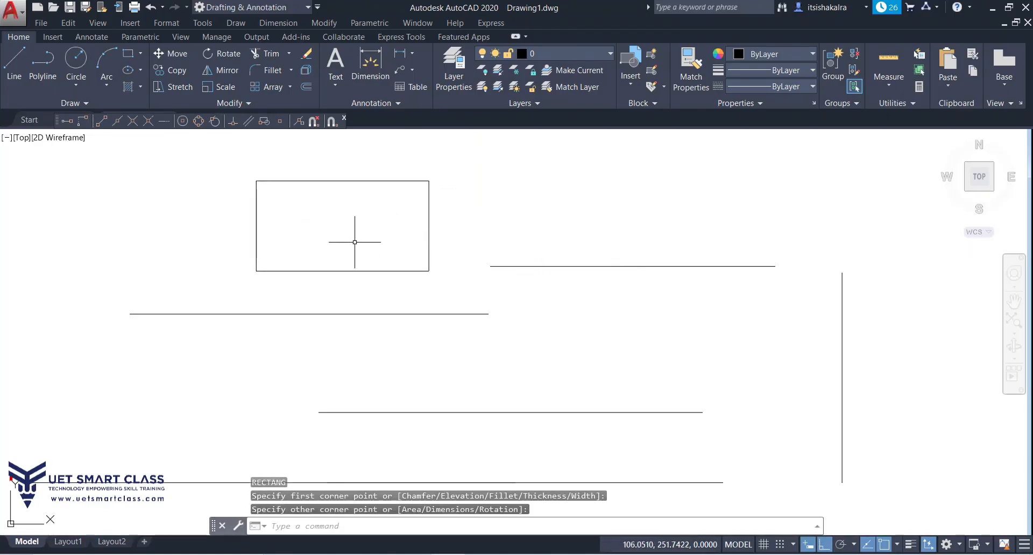
- Try starting a line at the rectangle's center with the Geometric Center snap, and cancel the line
{"action": "type", "text": "l"}
{"action": "key", "text": "Return"}
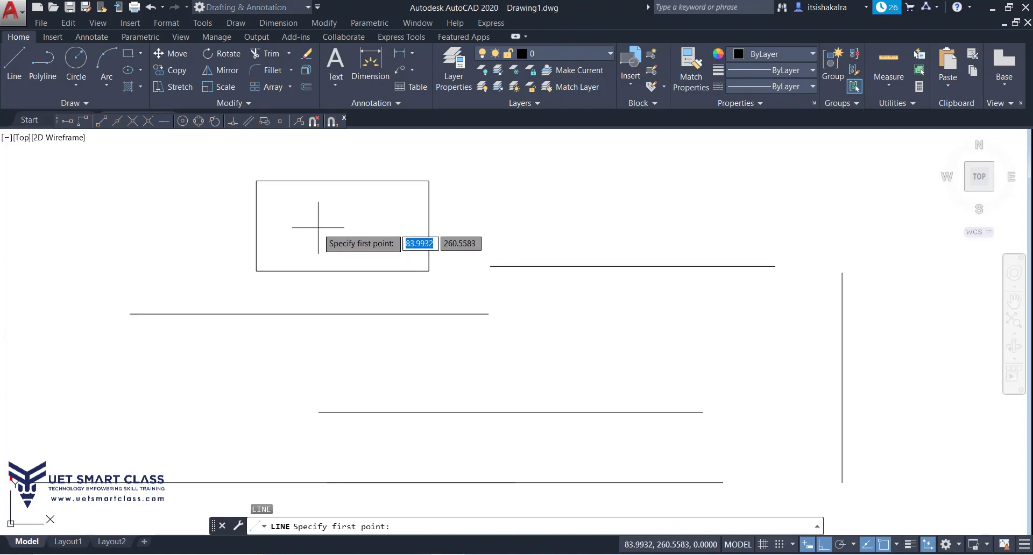
{"action": "right_click", "coordinate": [357, 235], "text": "shift"}
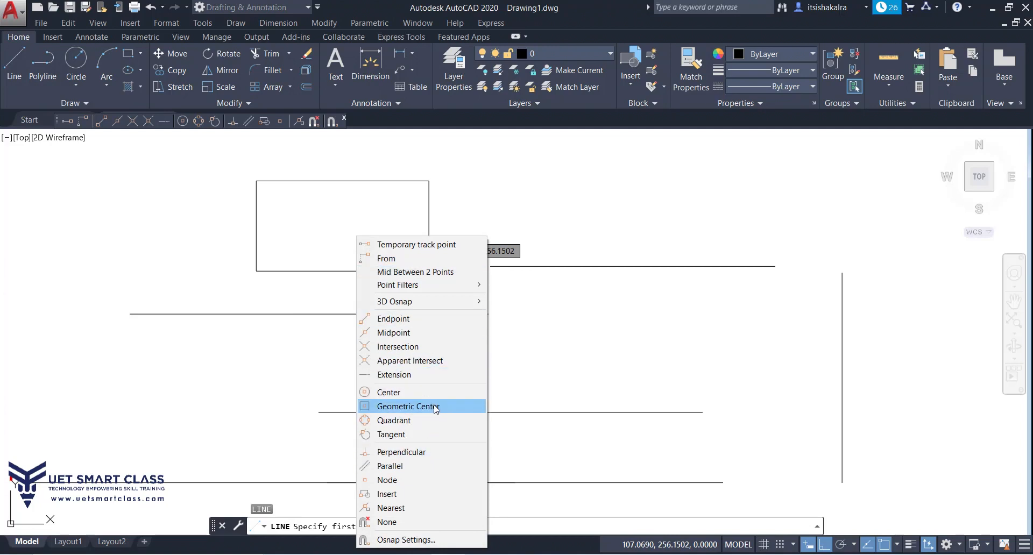
{"action": "left_click", "coordinate": [425, 406]}
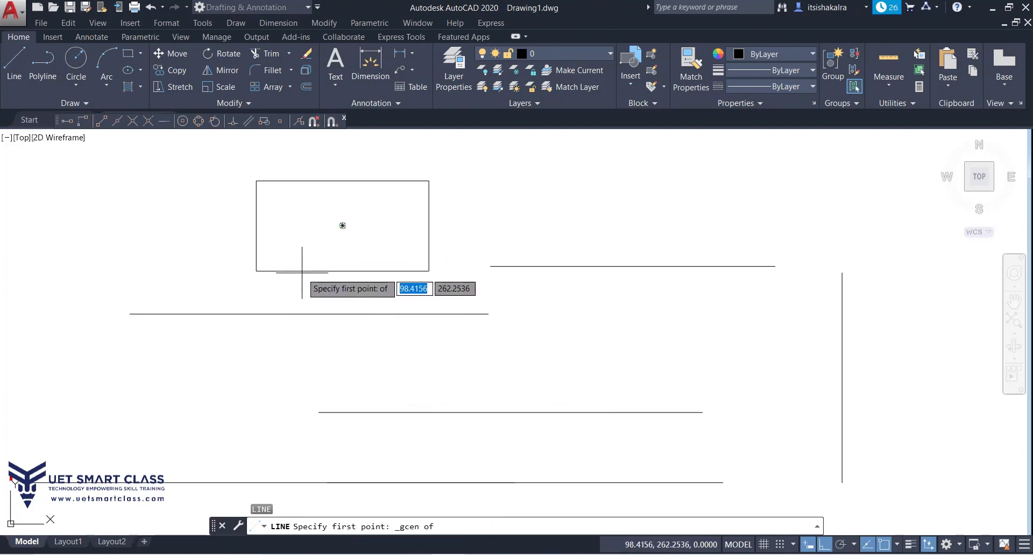
{"action": "left_click", "coordinate": [343, 226]}
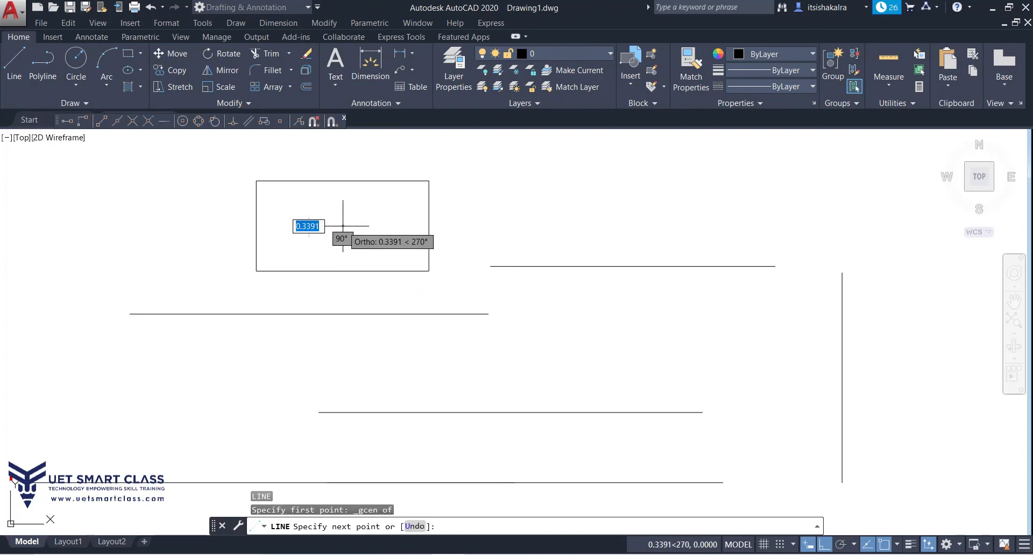
{"action": "key", "text": "Escape"}
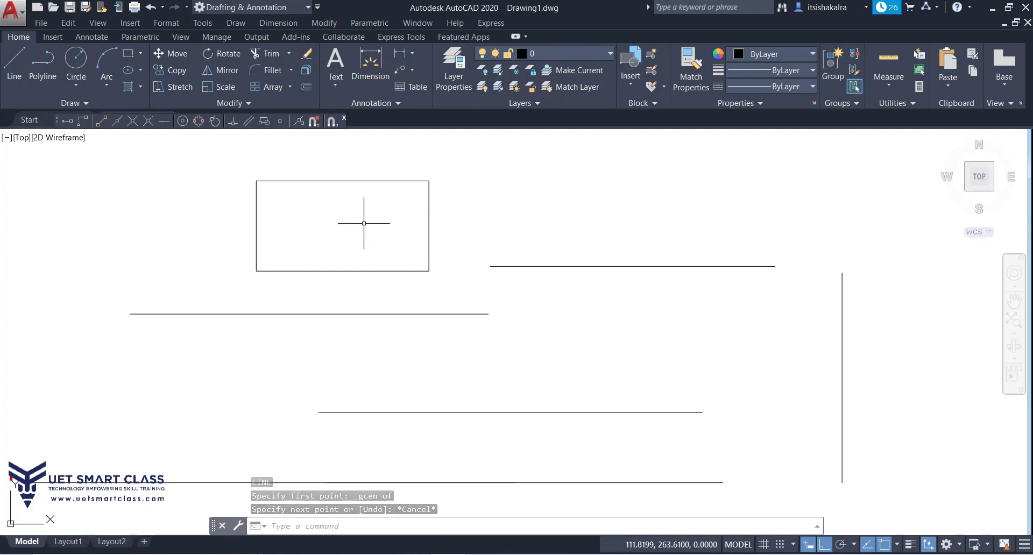
- Try starting a line at the rectangle's center by tracking from the midpoints of its sides, and cancel the line
{"action": "type", "text": "l"}
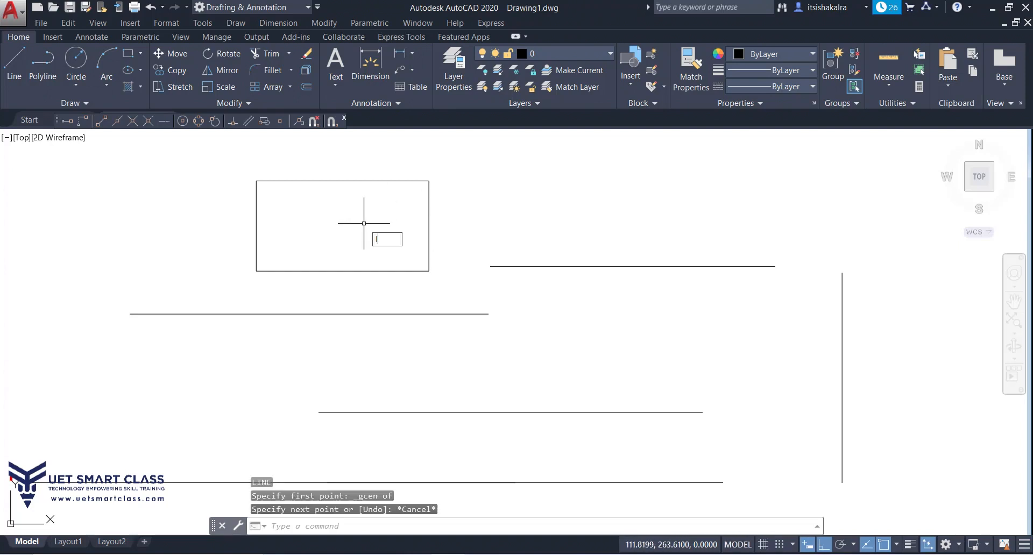
{"action": "key", "text": "Return"}
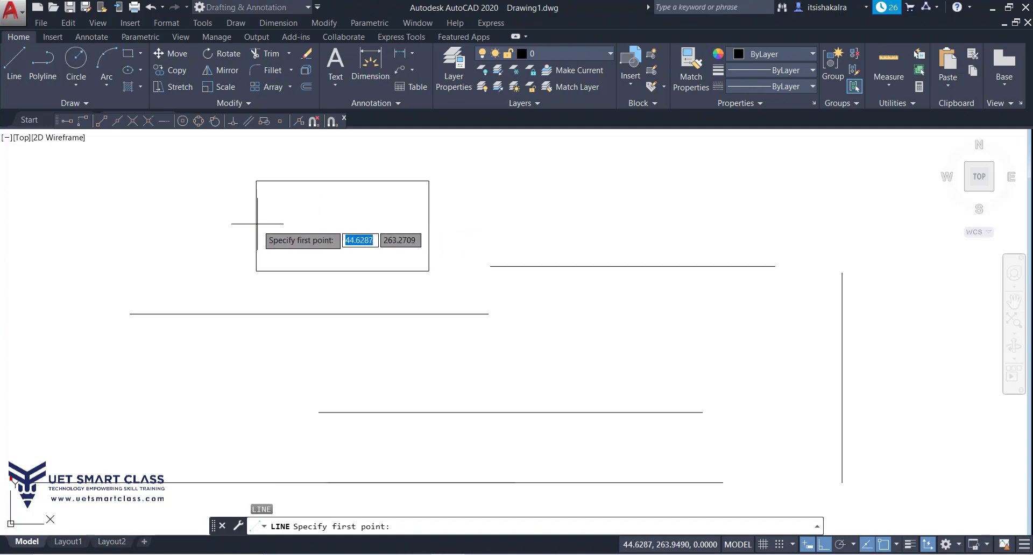
{"action": "mouse_move", "coordinate": [256, 226]}
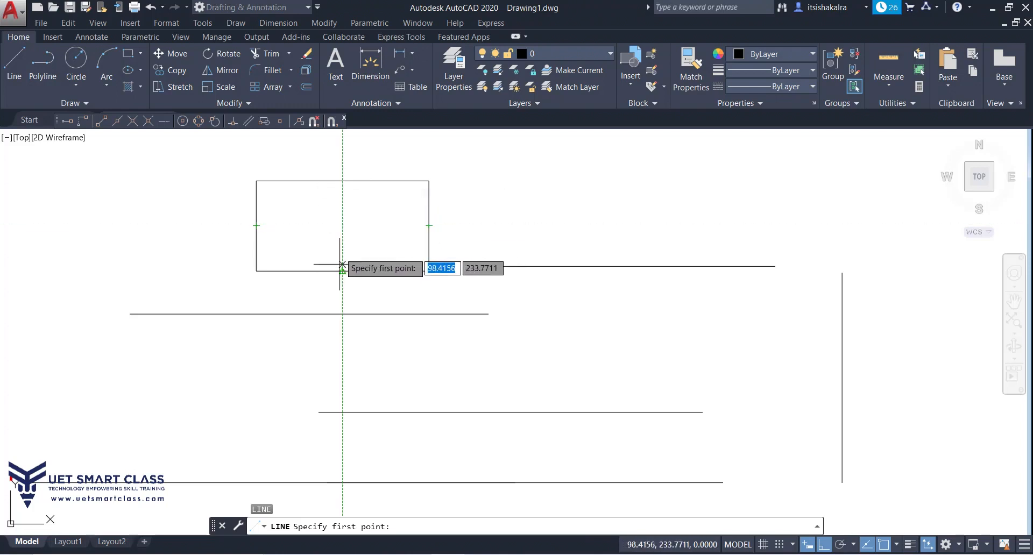
{"action": "left_click", "coordinate": [342, 226]}
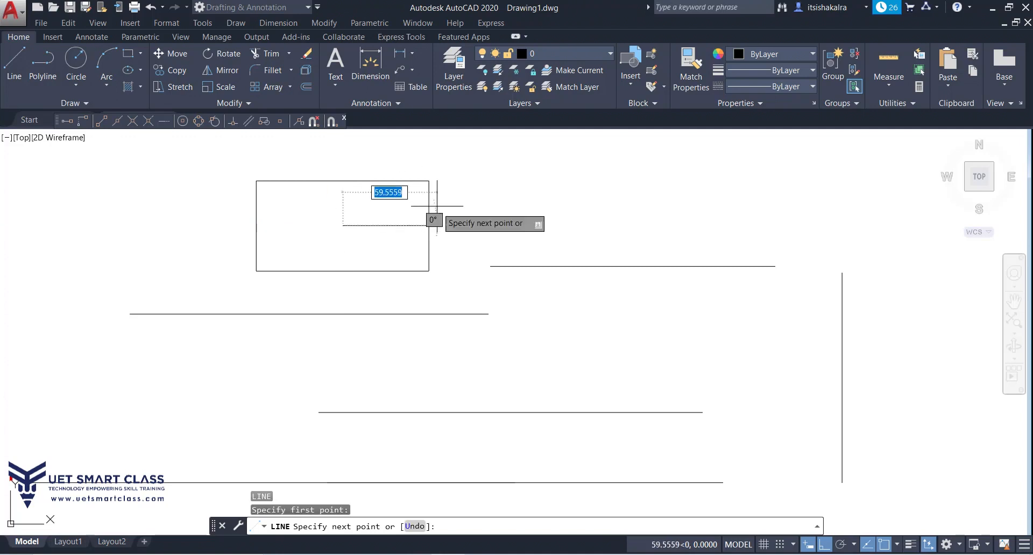
{"action": "key", "text": "Escape"}
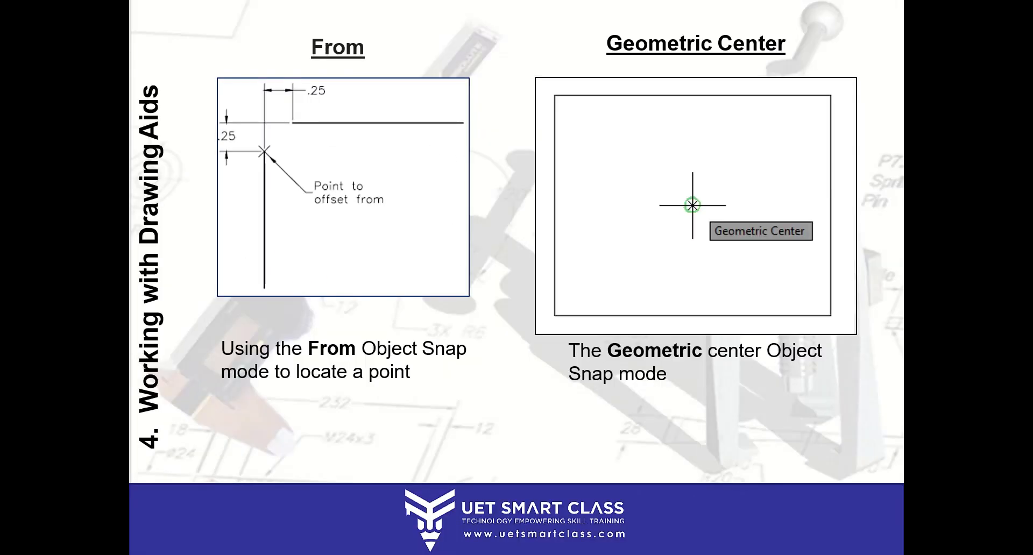
- View the Midpoint Between 2 Points slide in PowerPoint and return to the AutoCAD drawing
{"action": "key", "text": "Right"}
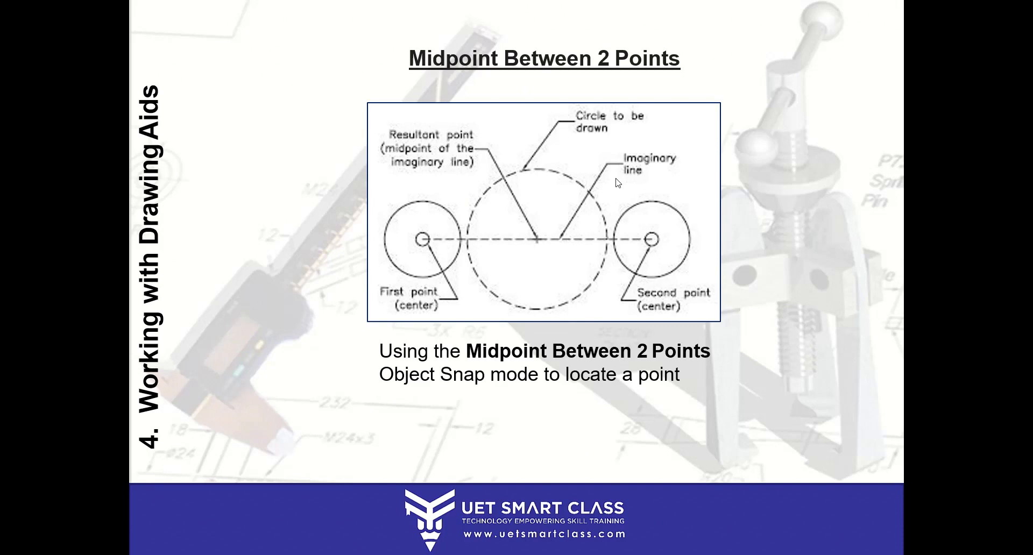
{"action": "key", "text": "alt+Tab"}
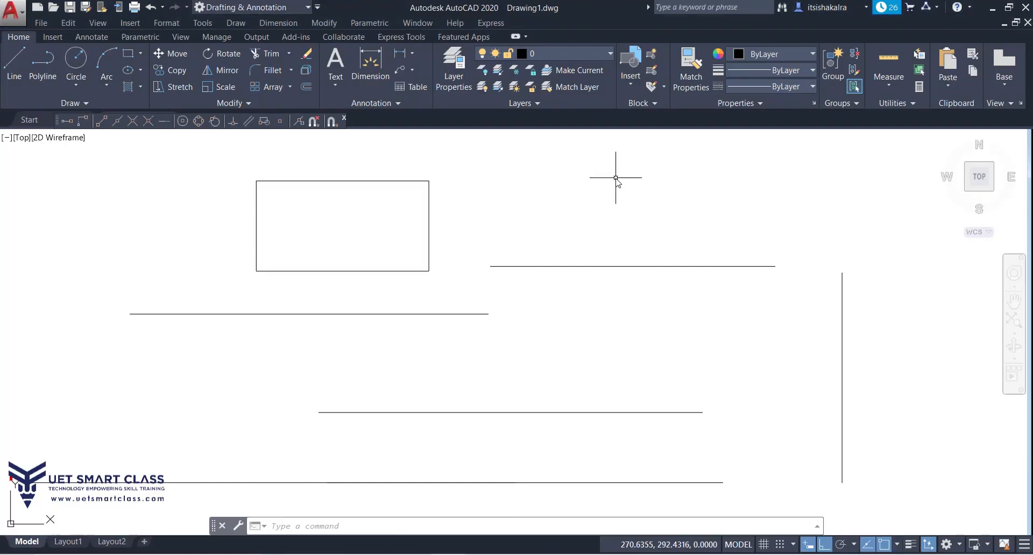
{"action": "left_click", "coordinate": [616, 178]}
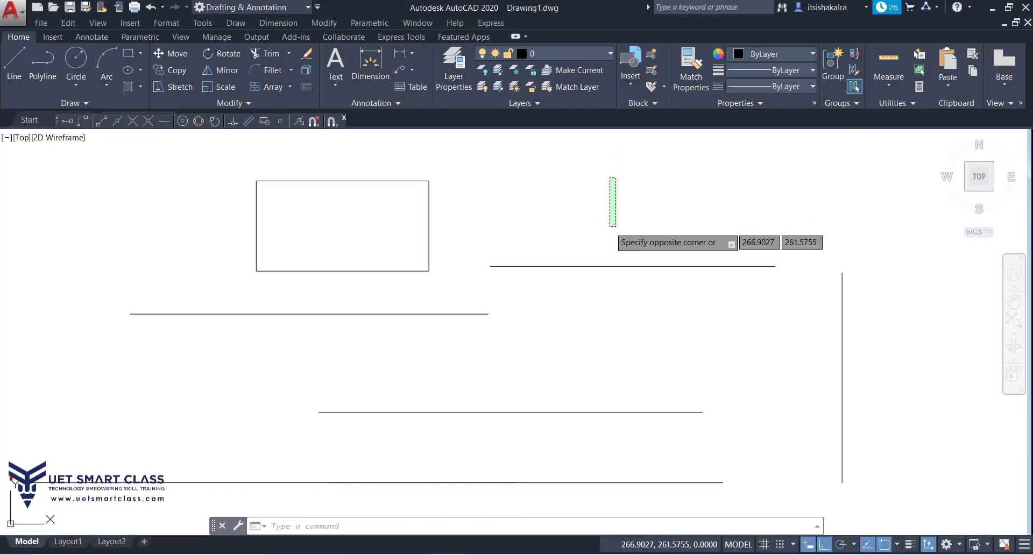
- Erase all objects from the drawing
{"action": "key", "text": "Escape"}
{"action": "key", "text": "ctrl+a"}
{"action": "key", "text": "Delete"}
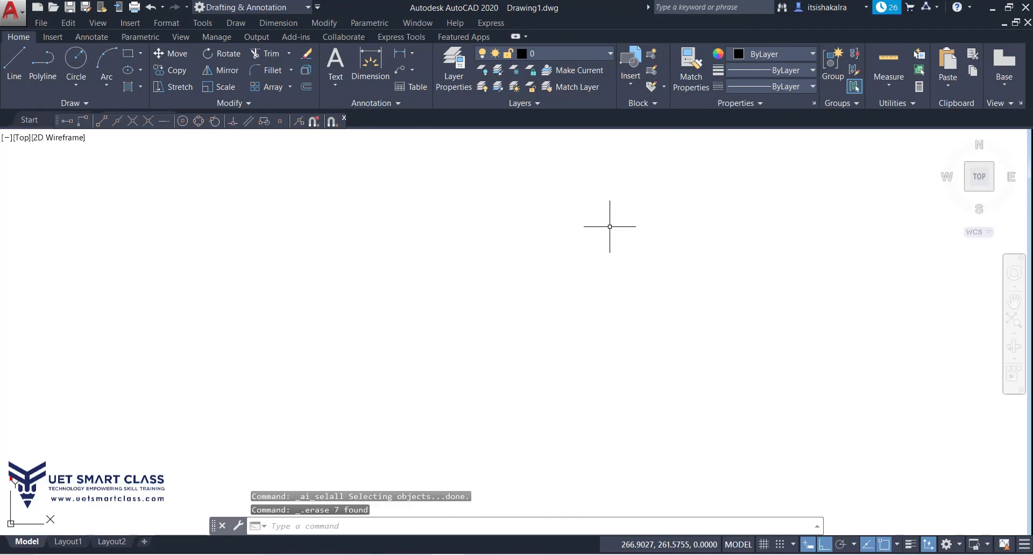
{"action": "type", "text": "p"}
{"action": "key", "text": "Return"}
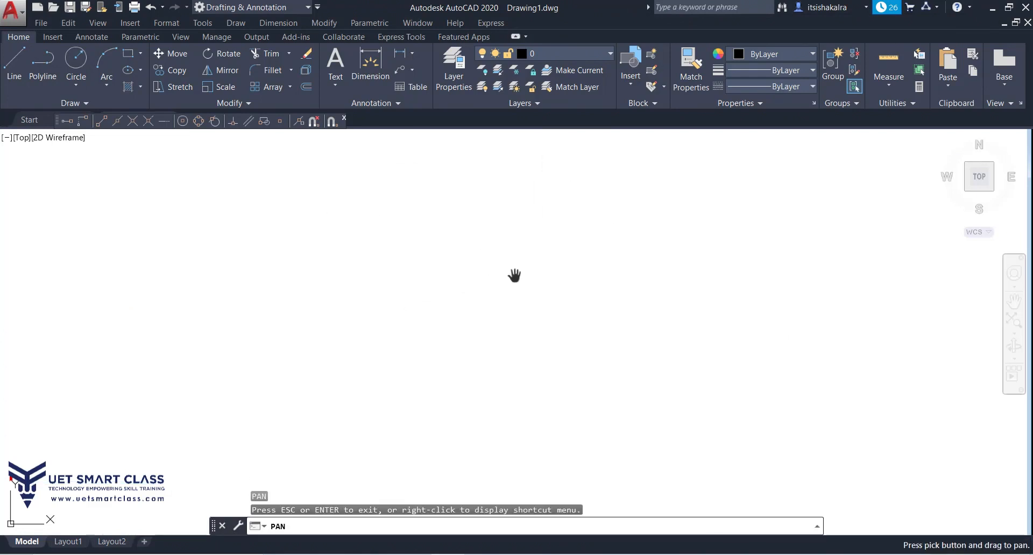
{"action": "key", "text": "Escape"}
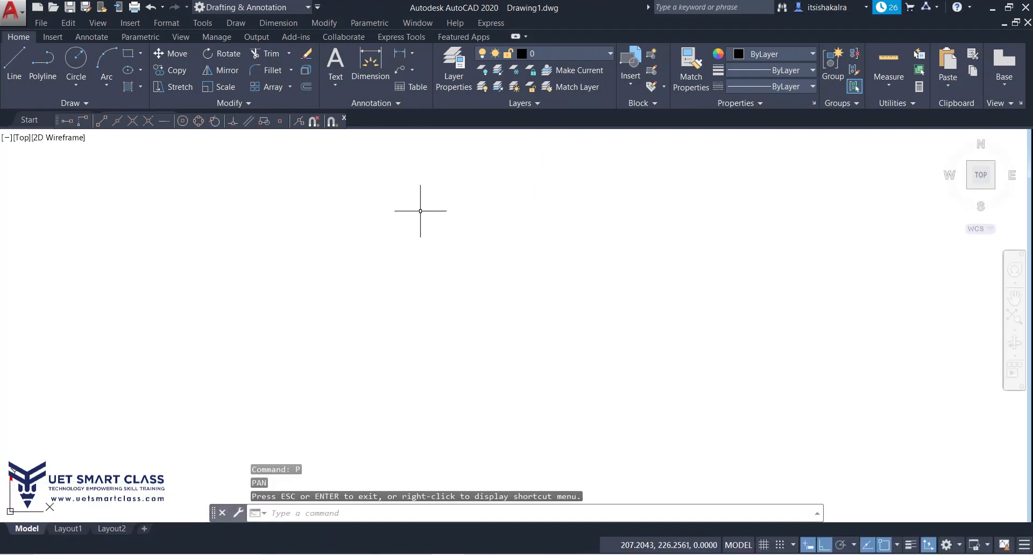
- Draw a circle with a radius of about 31 units slightly left of the middle of the empty drawing area
{"action": "type", "text": "c"}
{"action": "key", "text": "Return"}
{"action": "left_click", "coordinate": [423, 297]}
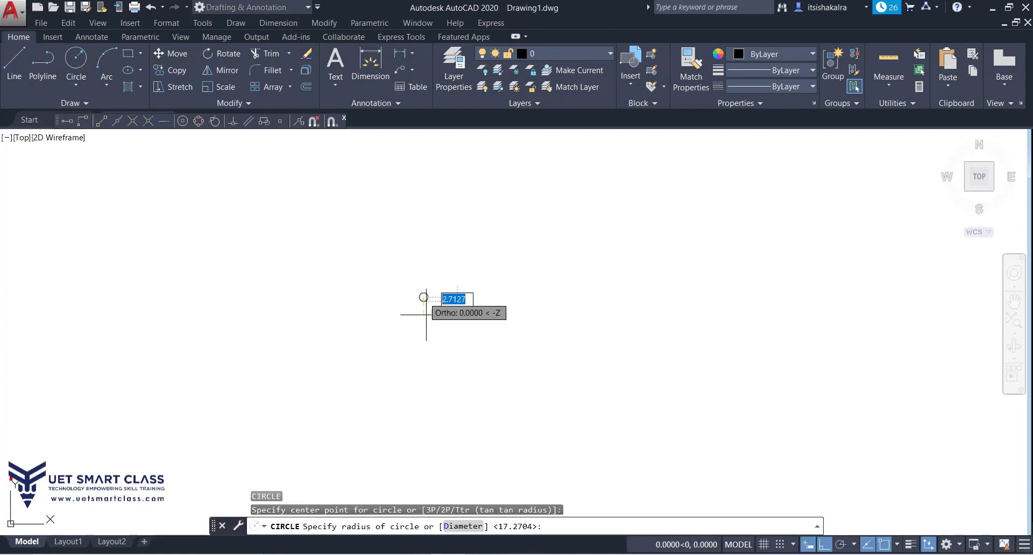
{"action": "left_click", "coordinate": [426, 346]}
{"action": "key", "text": "Return"}
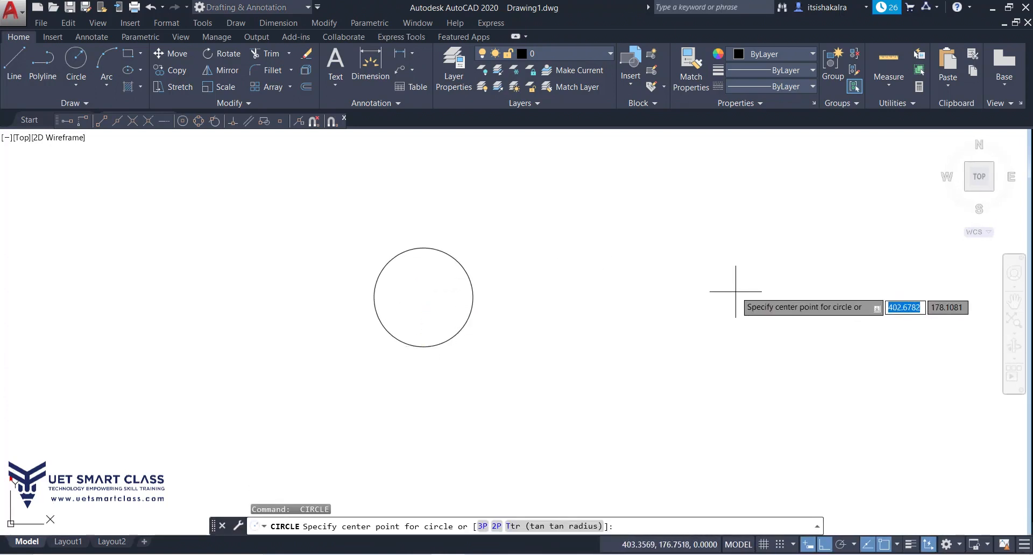
{"action": "left_click", "coordinate": [736, 291]}
{"action": "key", "text": "Escape"}
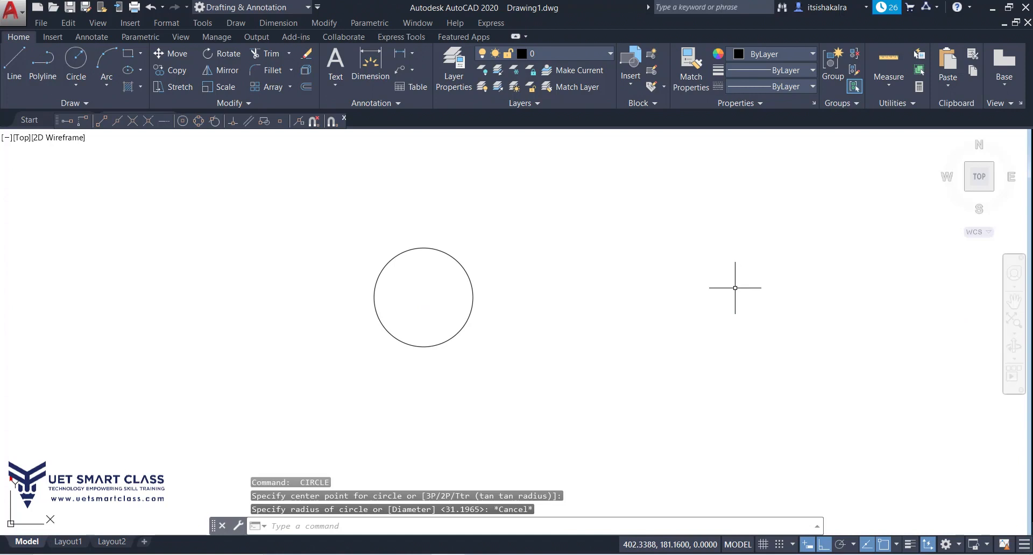
- Copy the circle horizontally to the right, leaving a wide gap between the original and the copy
{"action": "type", "text": "co"}
{"action": "key", "text": "Return"}
{"action": "left_click", "coordinate": [563, 236]}
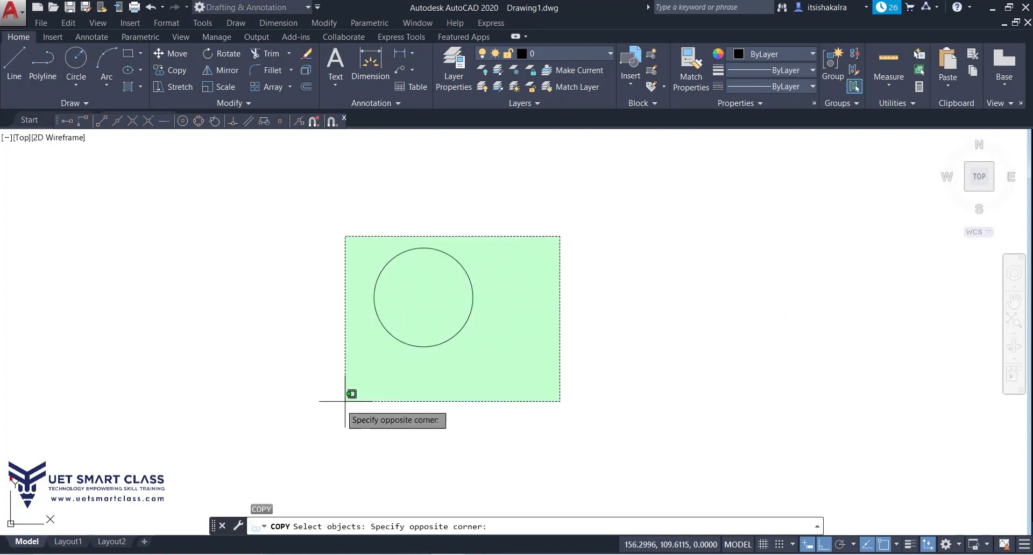
{"action": "left_click", "coordinate": [318, 427]}
{"action": "key", "text": "Return"}
{"action": "left_click", "coordinate": [423, 347]}
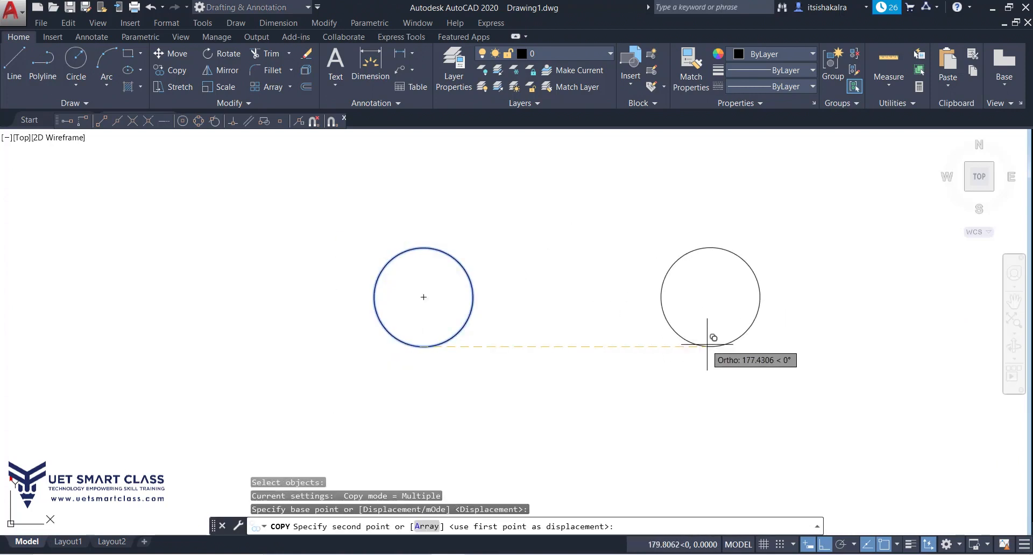
{"action": "key", "text": "Escape"}
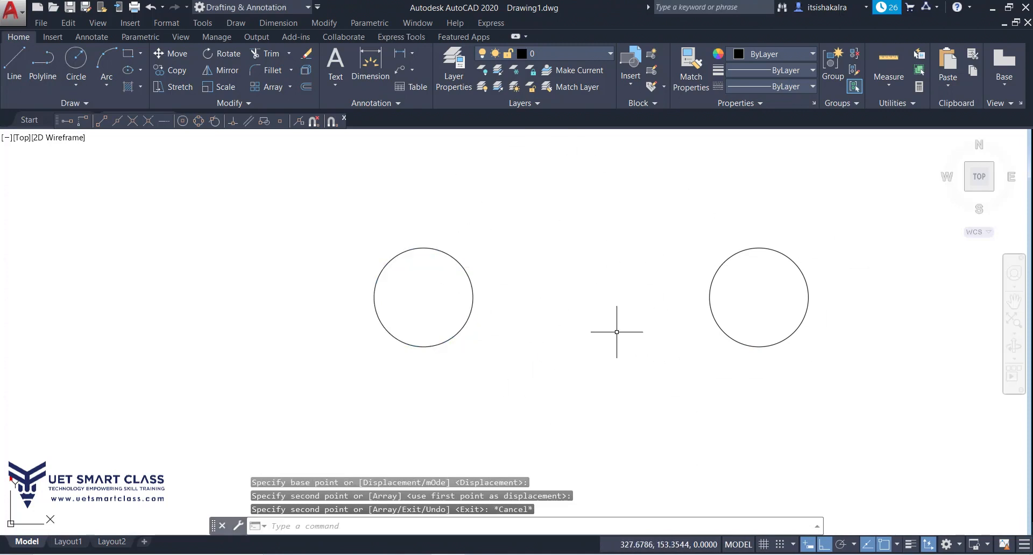
- Draw a circle of radius 50 centered with the Mid Between 2 Points snap between the two circles' centers
{"action": "type", "text": "c"}
{"action": "key", "text": "Return"}
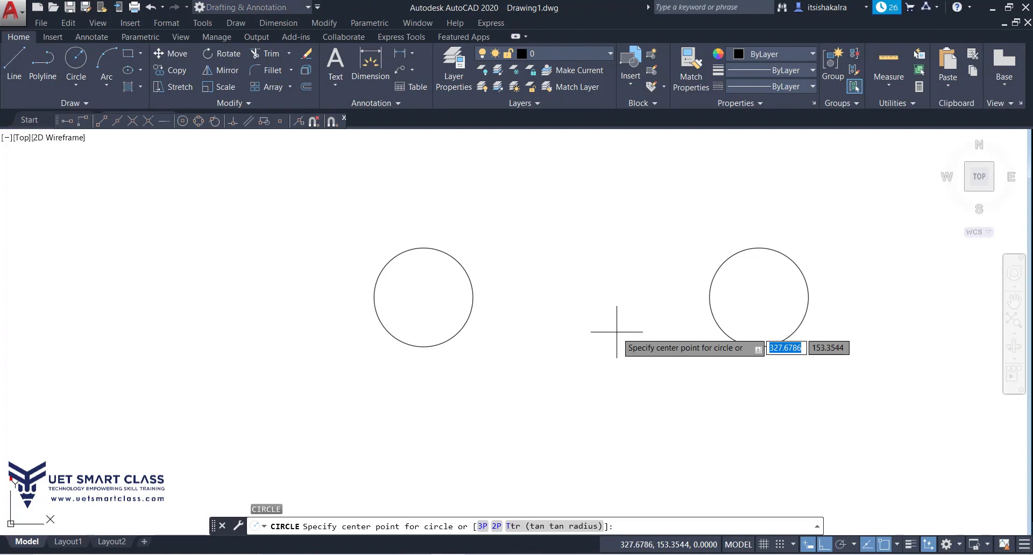
{"action": "right_click", "coordinate": [583, 308], "text": "shift"}
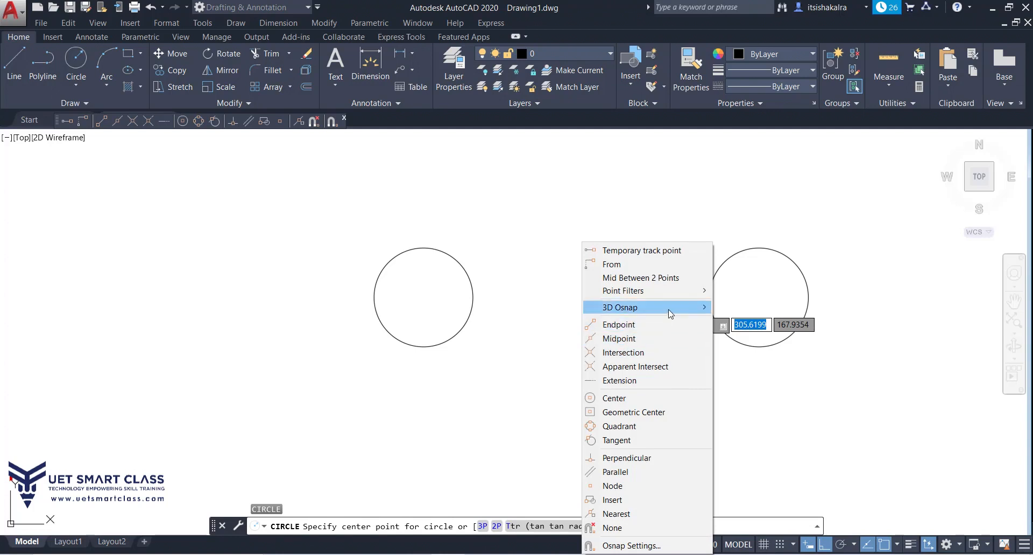
{"action": "left_click", "coordinate": [675, 278]}
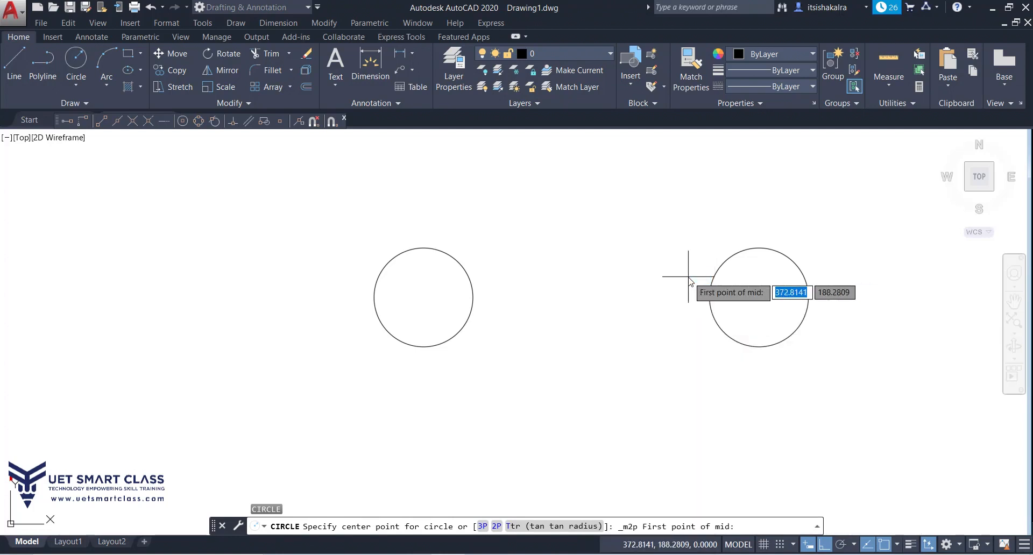
{"action": "left_click", "coordinate": [423, 297]}
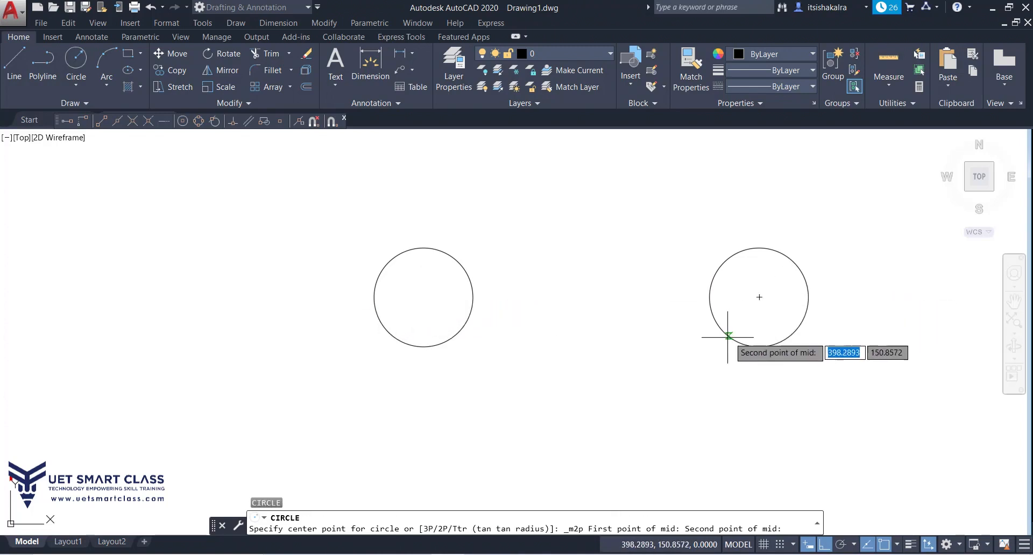
{"action": "left_click", "coordinate": [759, 297]}
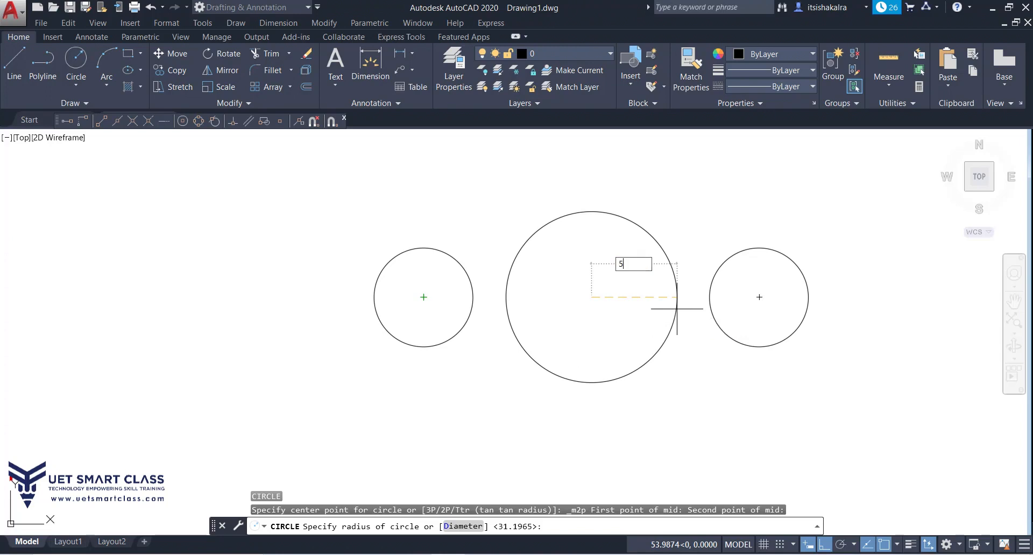
{"action": "type", "text": "0"}
{"action": "key", "text": "Return"}
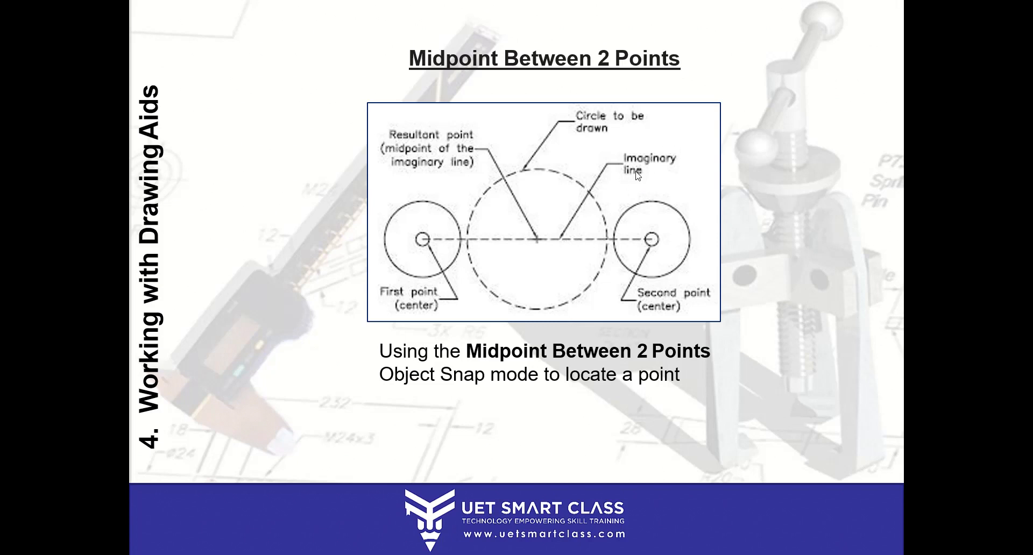
- Advance the PowerPoint slide, switch back to AutoCAD and draw a rectangle to the upper left of the leftmost circle
{"action": "left_click", "coordinate": [827, 294]}
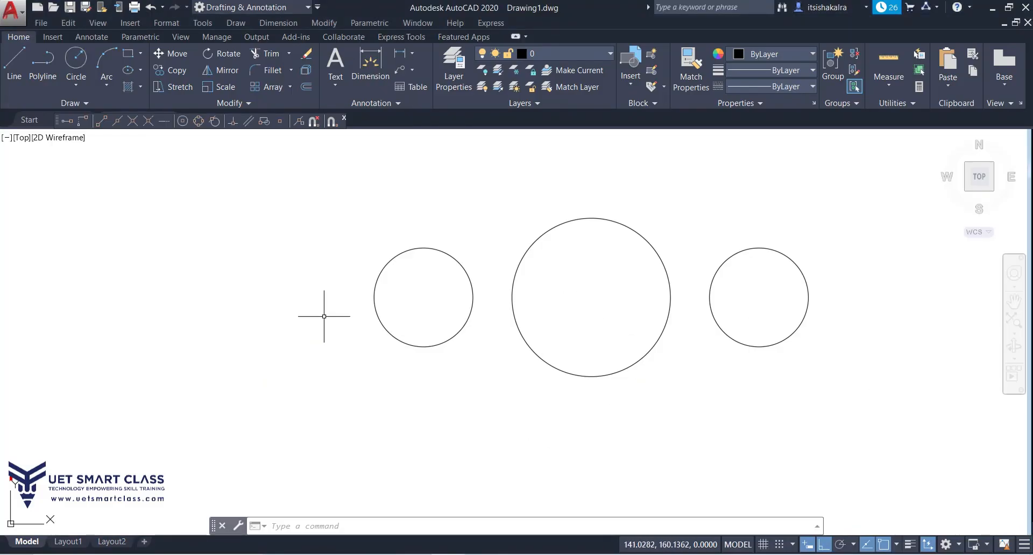
{"action": "key", "text": "Return"}
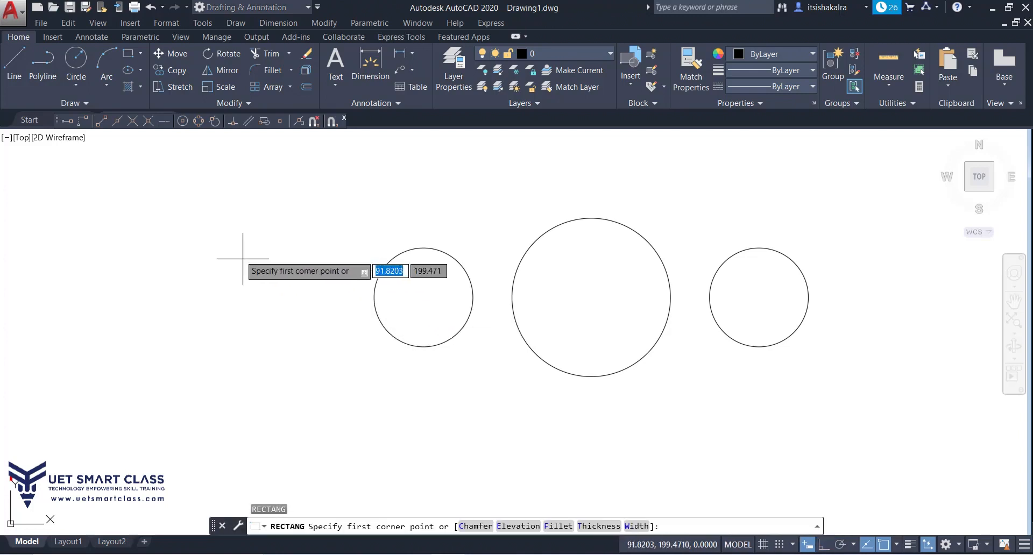
{"action": "left_click", "coordinate": [225, 233]}
{"action": "left_click", "coordinate": [346, 286]}
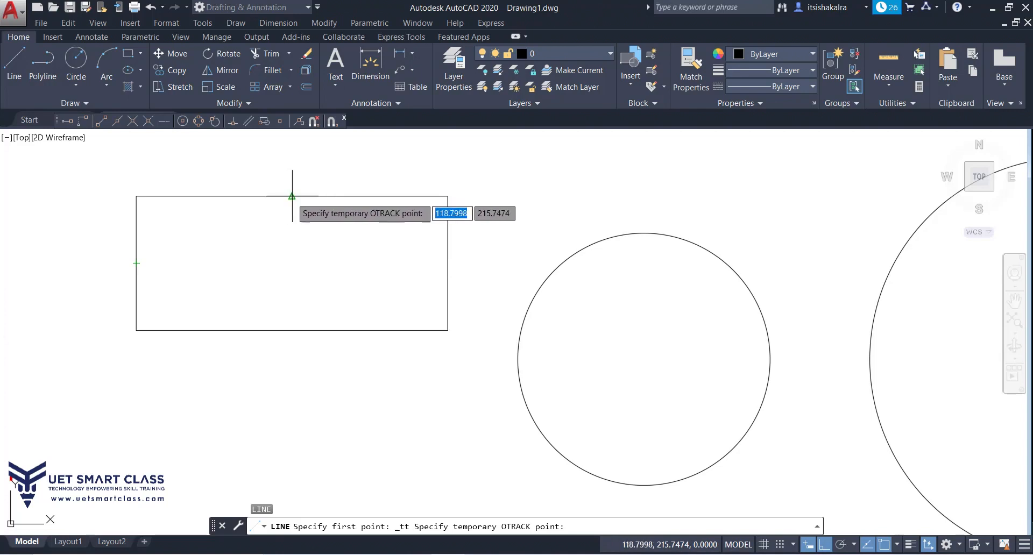
- Draw a closed four-sided line outline about 46 units high, starting at the rectangle's center located with a temporary track point
{"action": "left_click", "coordinate": [291, 262]}
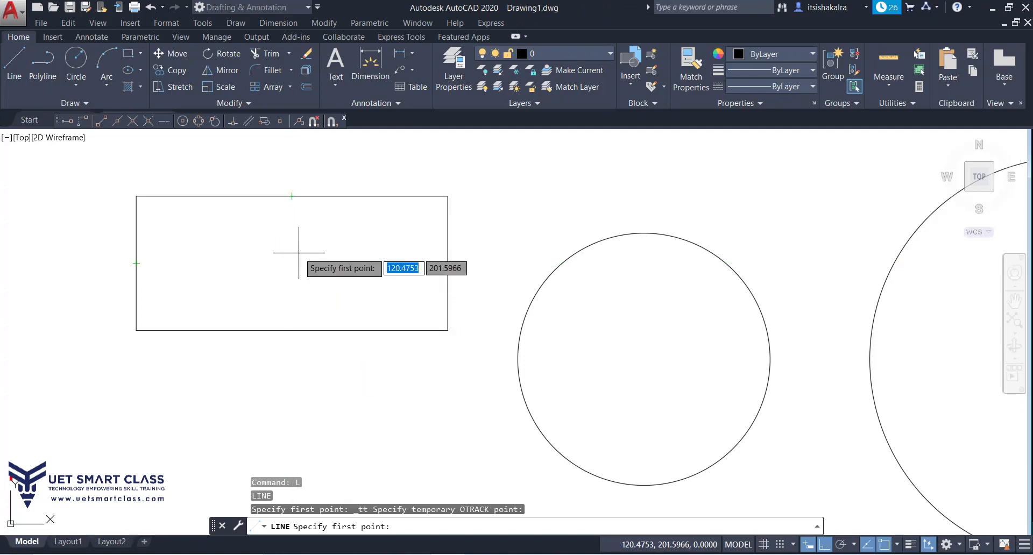
{"action": "left_click", "coordinate": [292, 263]}
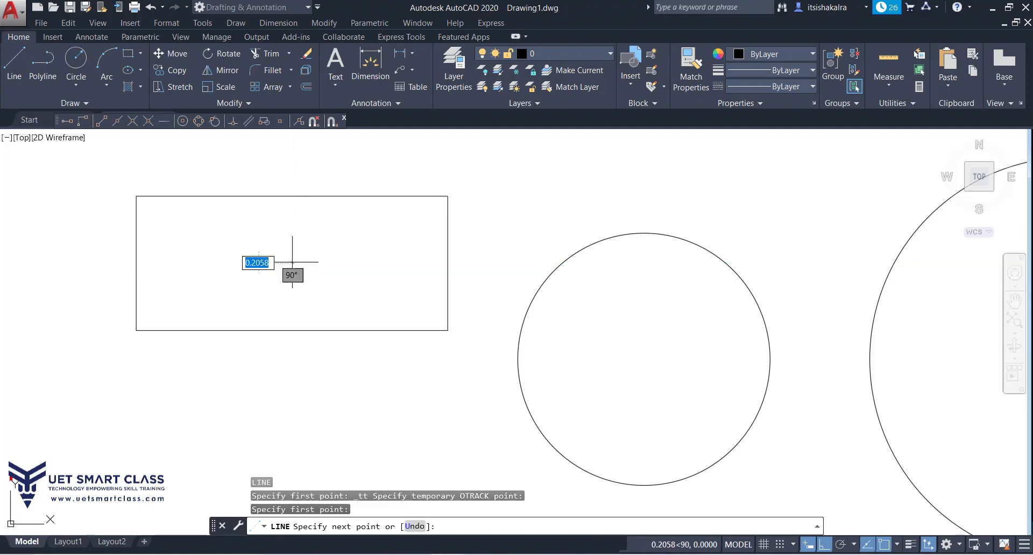
{"action": "left_click", "coordinate": [337, 448]}
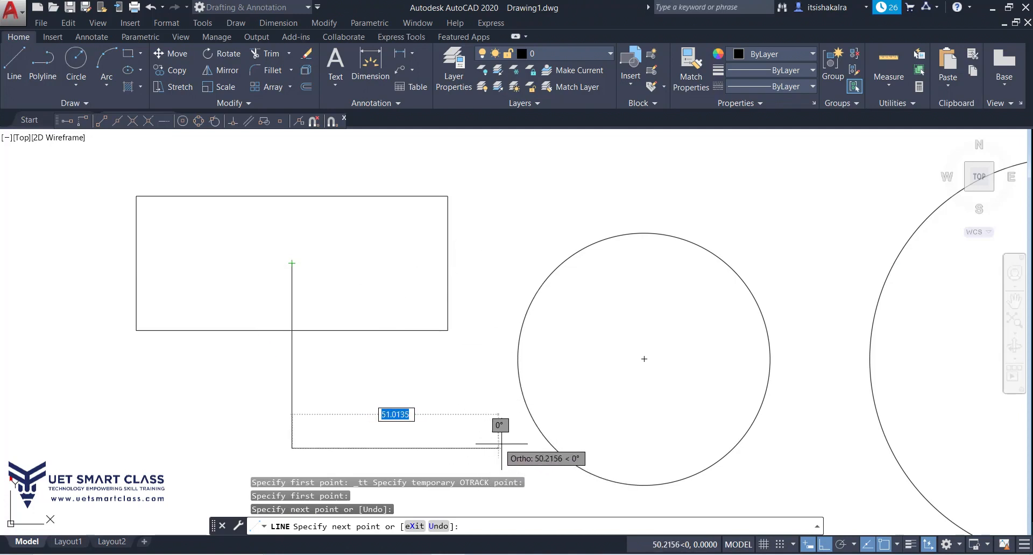
{"action": "left_click", "coordinate": [510, 448]}
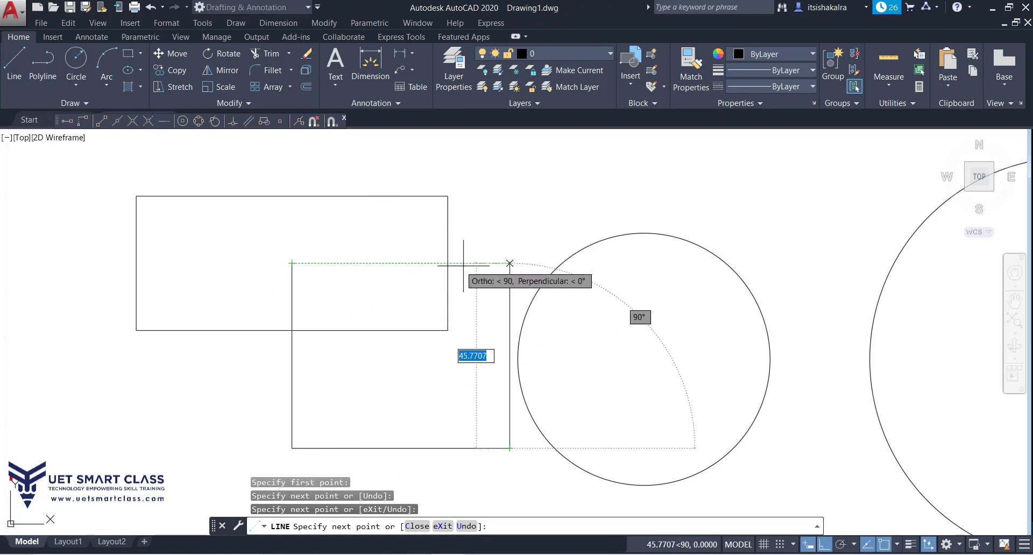
{"action": "left_click", "coordinate": [510, 264]}
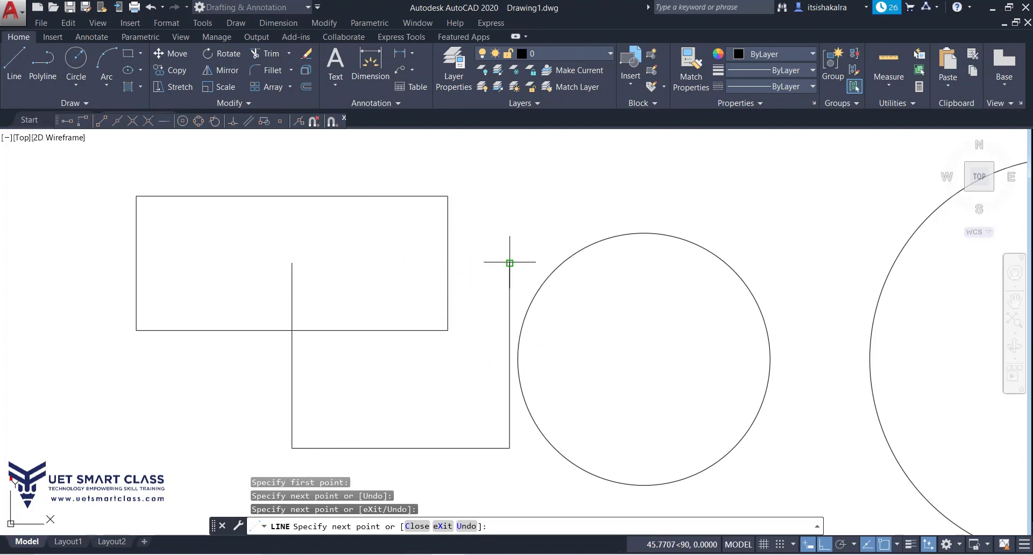
{"action": "left_click", "coordinate": [291, 263]}
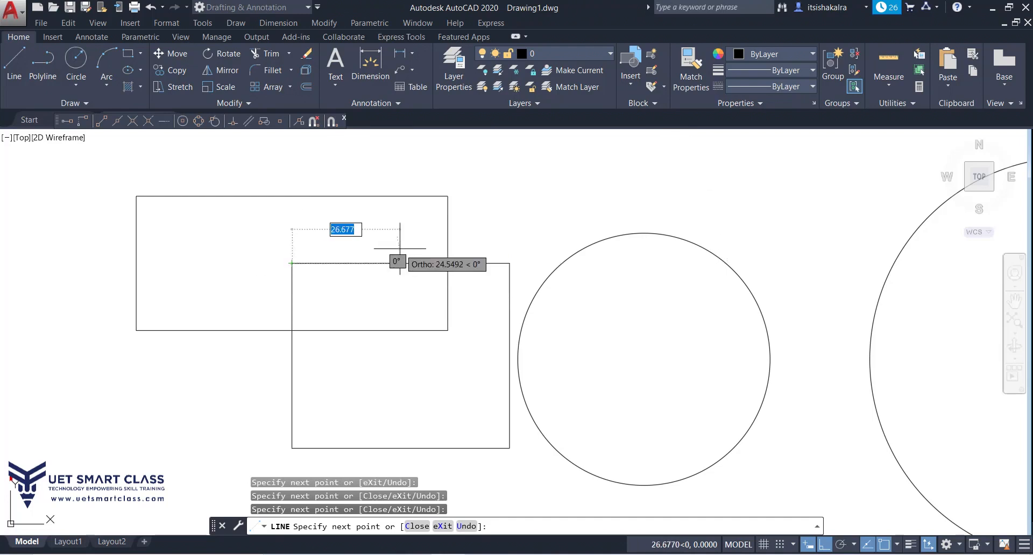
{"action": "key", "text": "Return"}
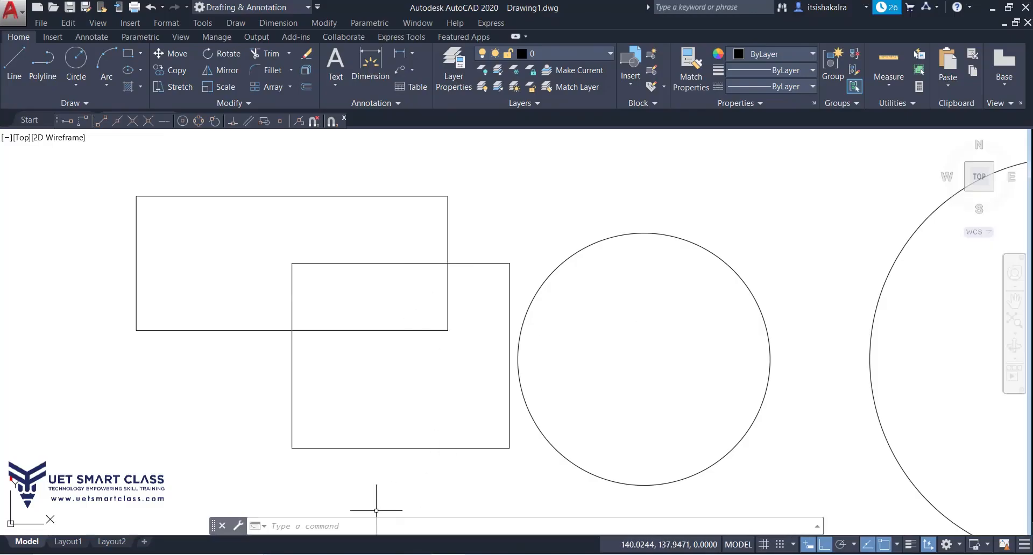
- Start a line at the lower-left corner of the line outline using the combined MID,END object snaps
{"action": "left_click", "coordinate": [343, 530]}
{"action": "type", "text": "l"}
{"action": "key", "text": "Return"}
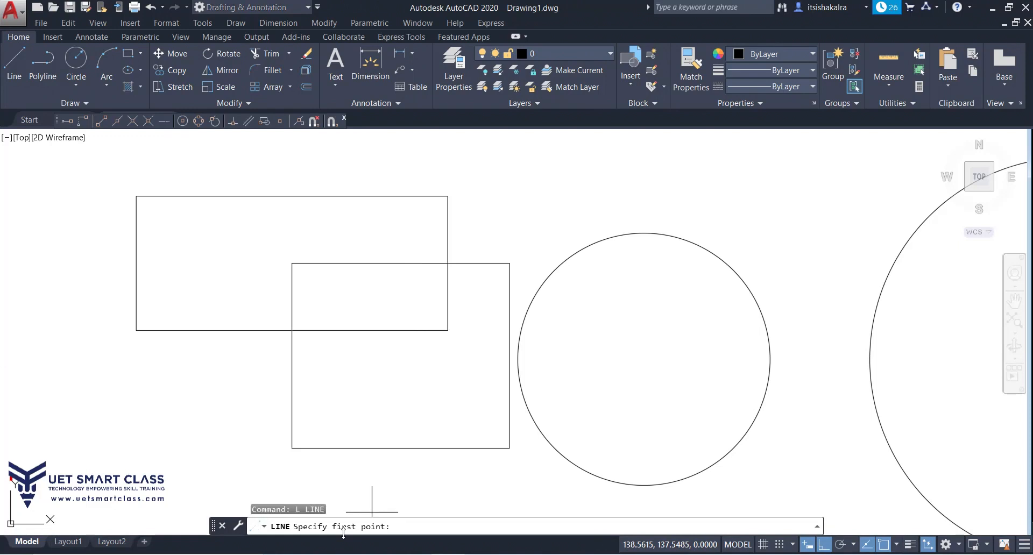
{"action": "type", "text": "MID,END"}
{"action": "key", "text": "Return"}
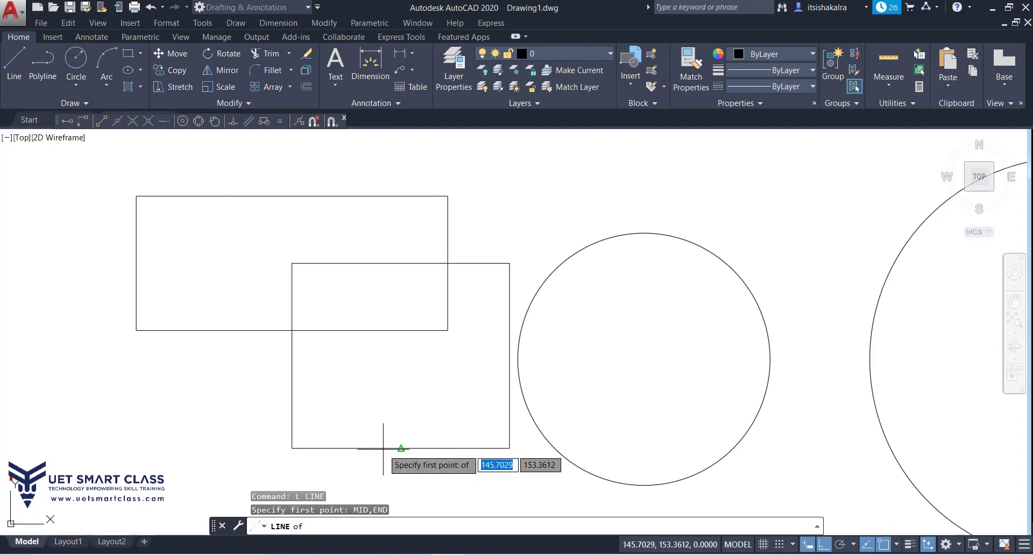
{"action": "left_click", "coordinate": [314, 449]}
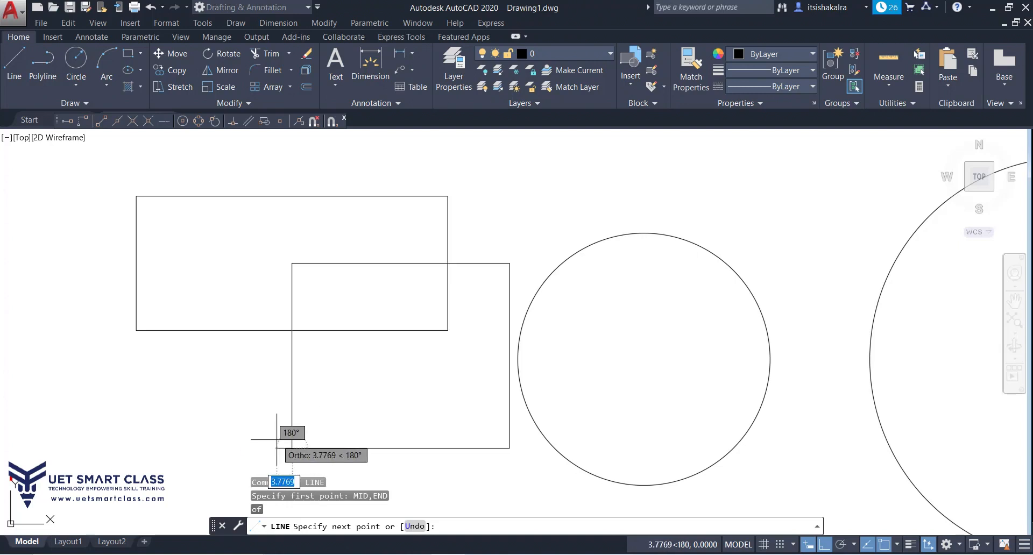
{"action": "left_click", "coordinate": [292, 448]}
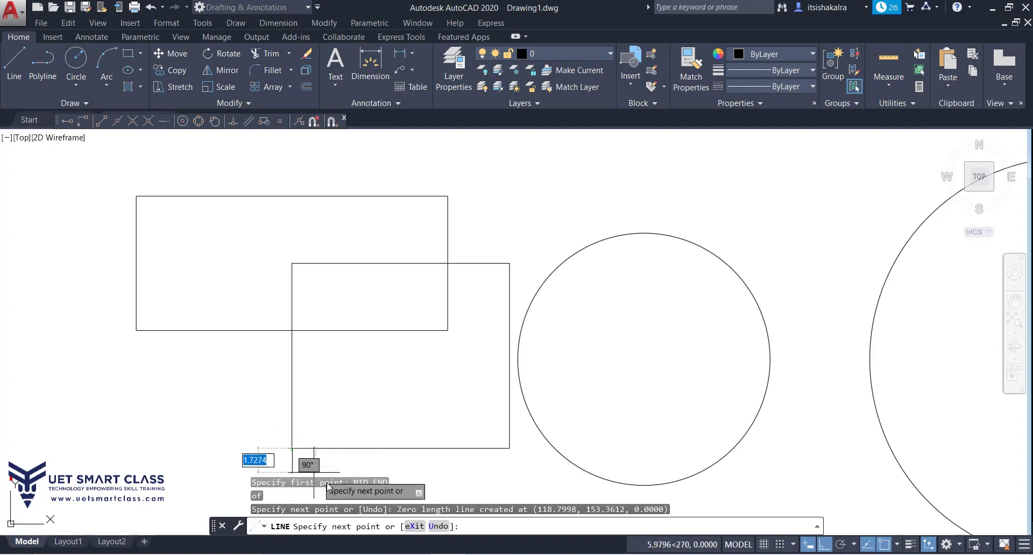